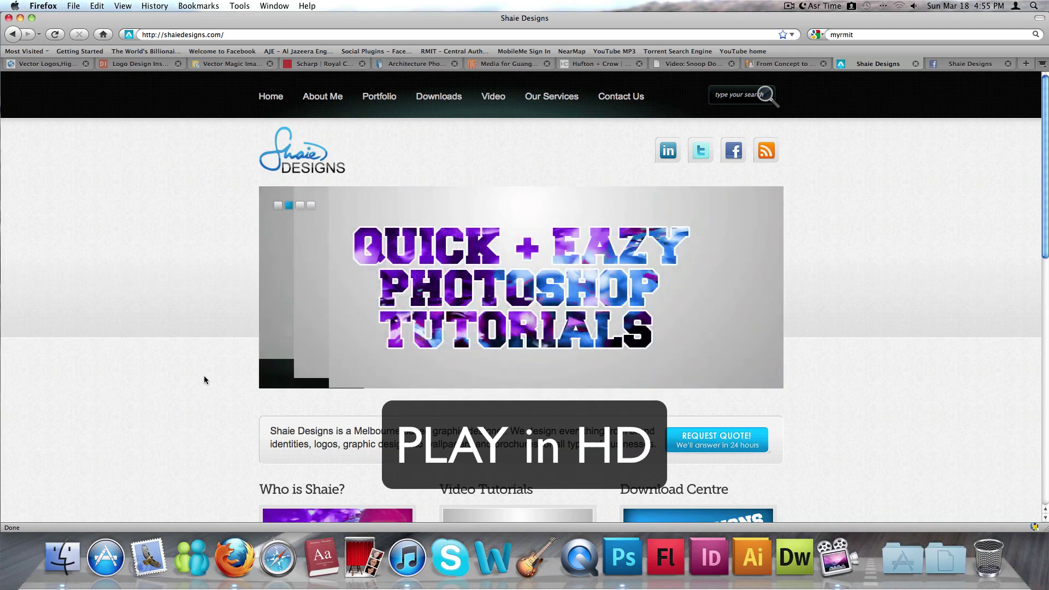
key("super+shift+2")
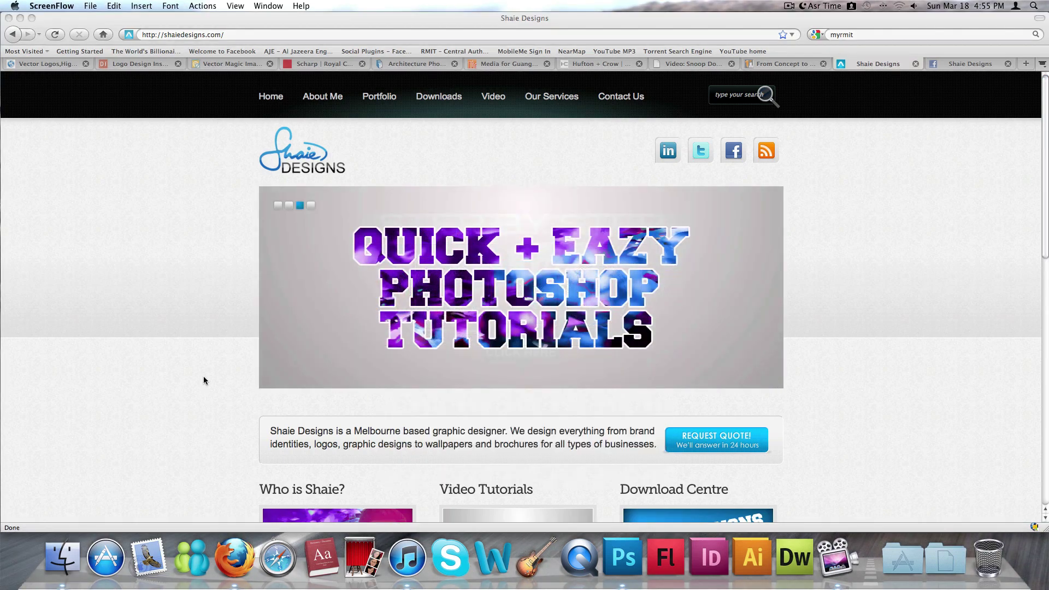
key("super+Tab")
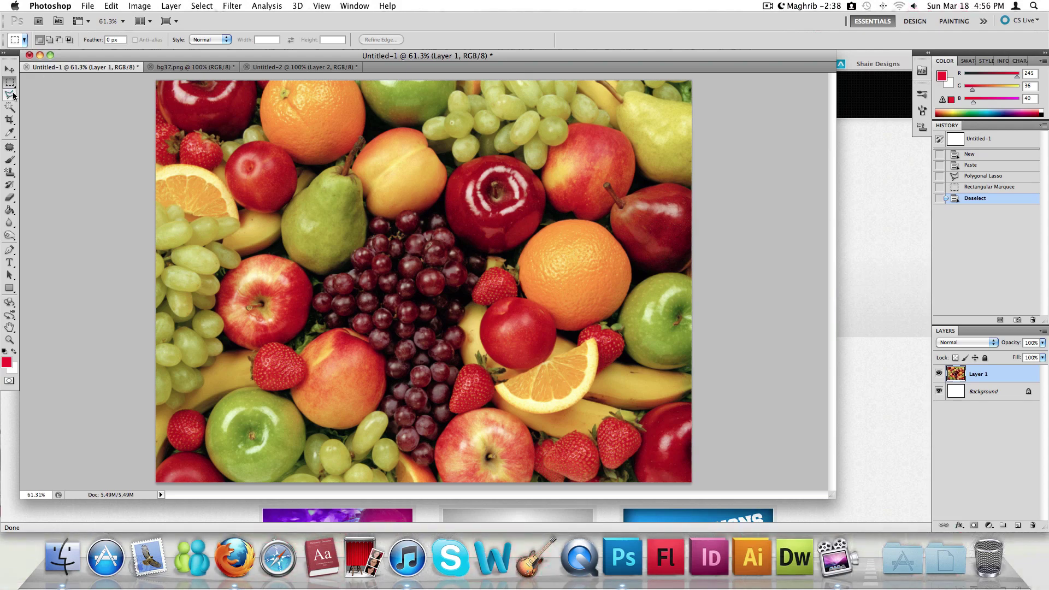
left_click(881, 143)
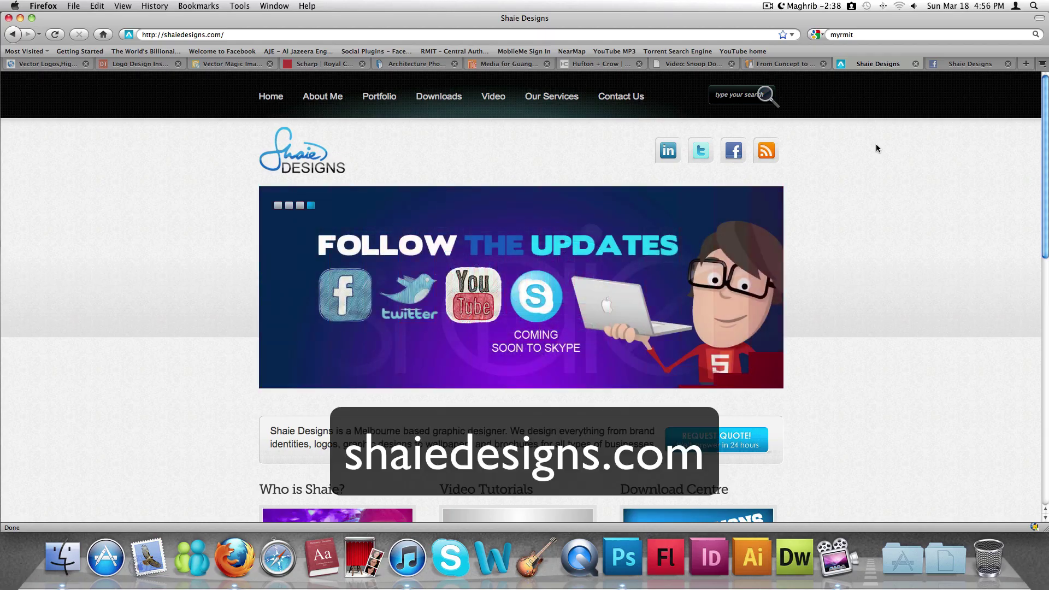
- Look over the sections of the Shaie Designs home page
scroll(875, 145, "down", 10)
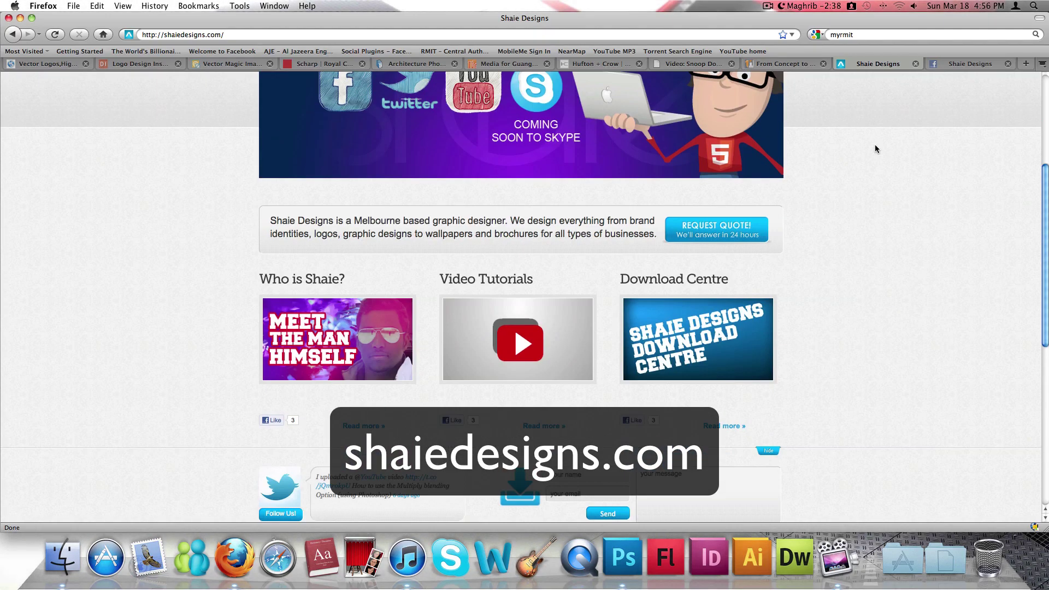
scroll(872, 146, "down", 3)
scroll(869, 146, "up", 10)
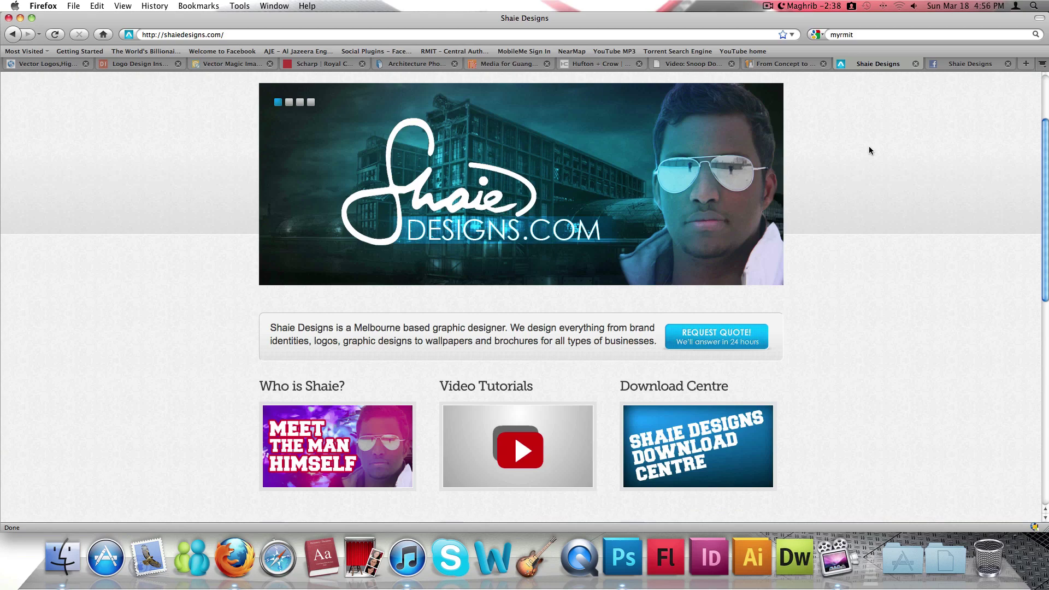
- Open the site's Tutorial Materials page, browse its downloadable tutorials, and return to the home page
mouse_move(493, 98)
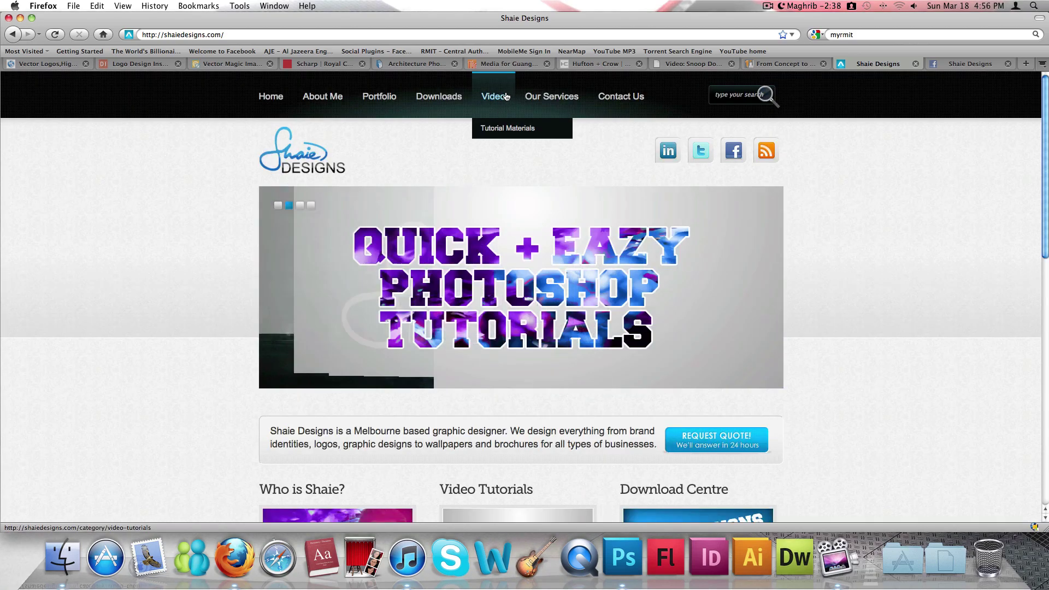
left_click(509, 128)
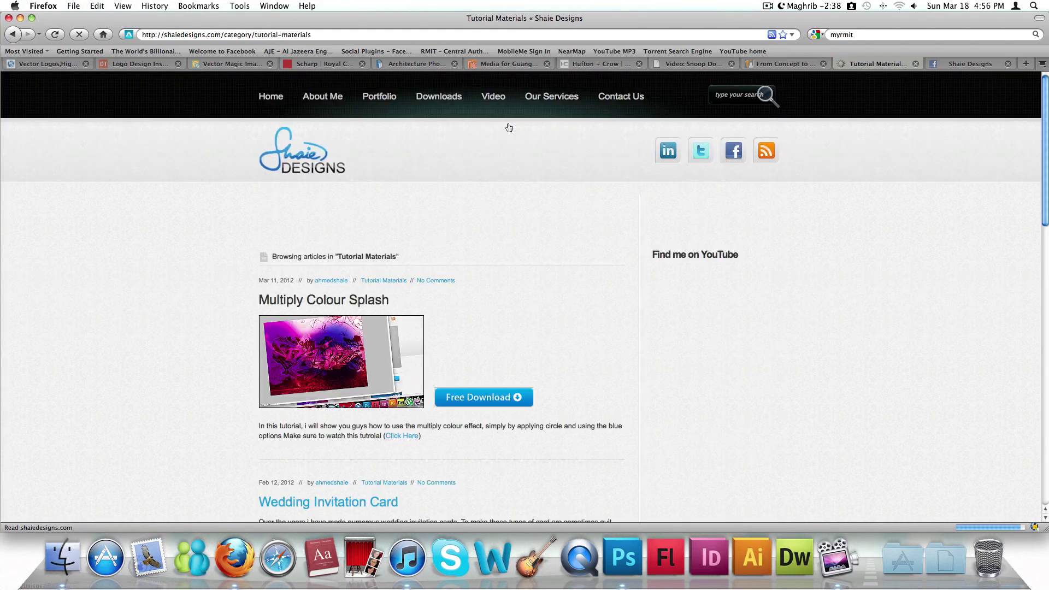
mouse_move(477, 114)
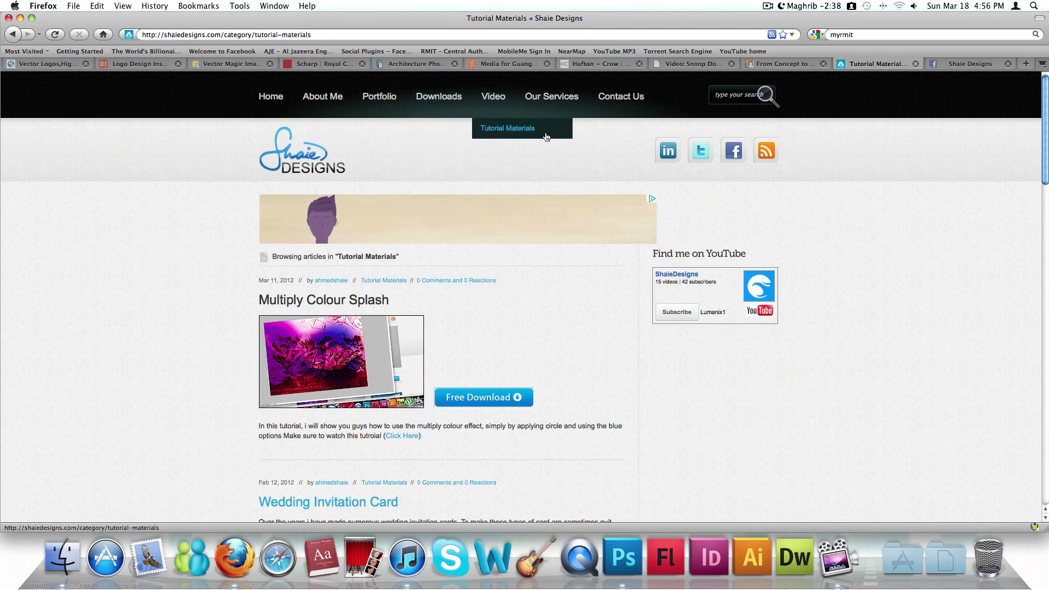
scroll(637, 401, "down", 5)
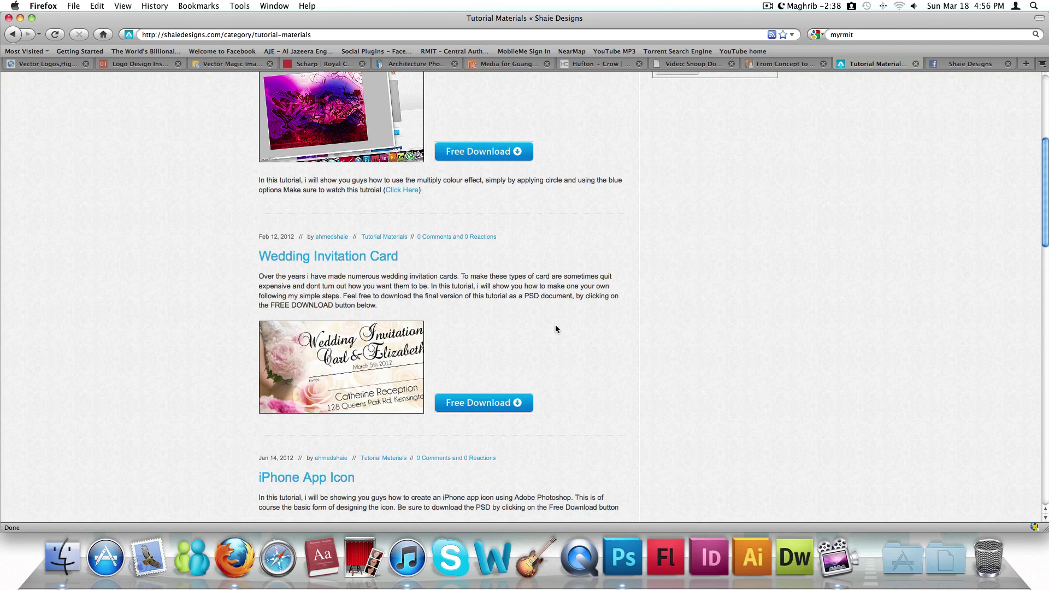
scroll(563, 333, "up", 5)
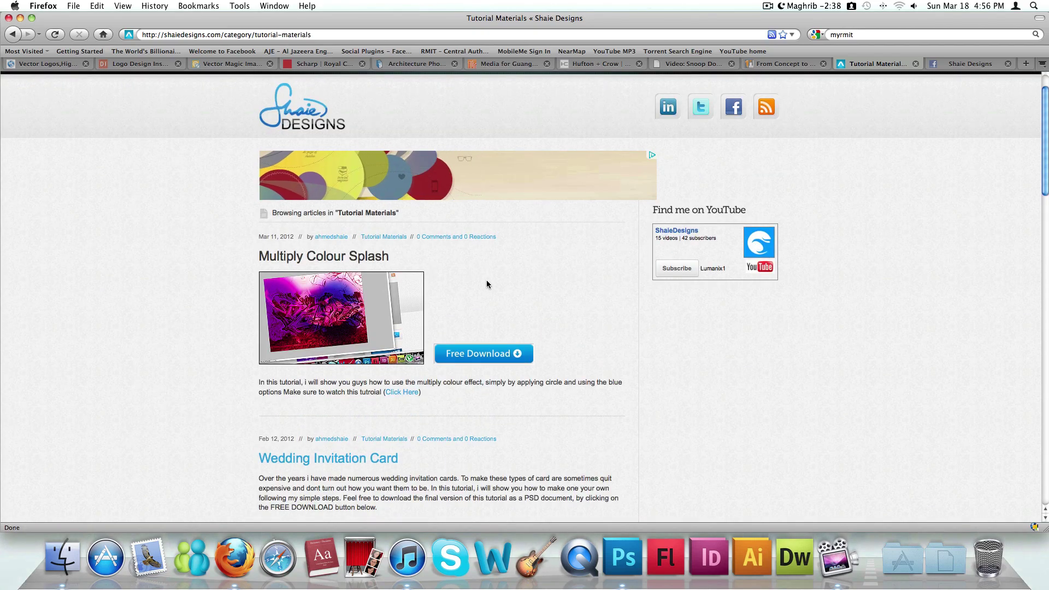
scroll(487, 284, "down", 3)
scroll(482, 276, "down", 4)
scroll(484, 278, "down", 8)
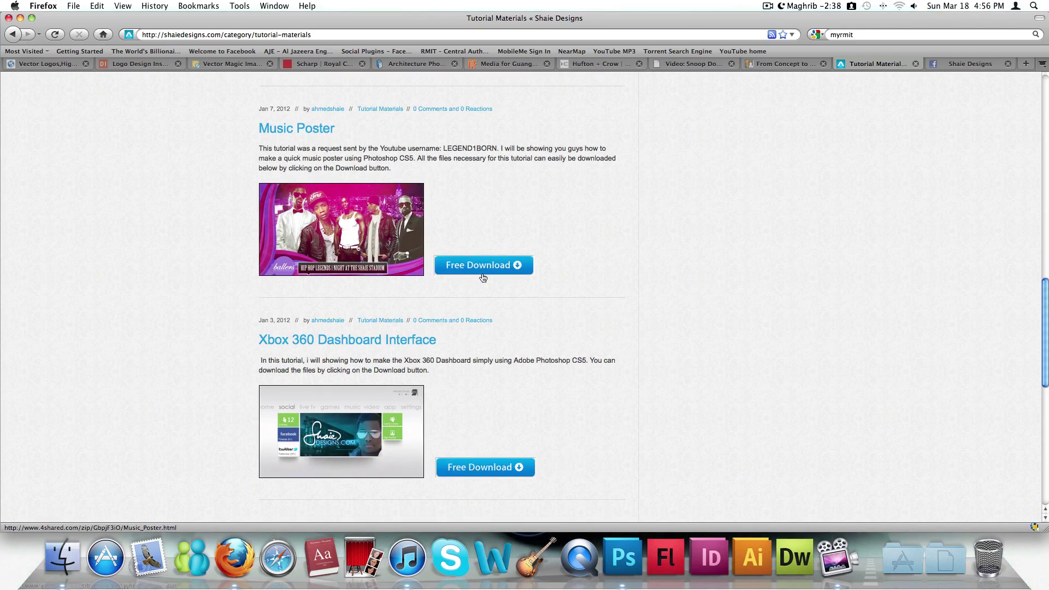
scroll(483, 277, "down", 9)
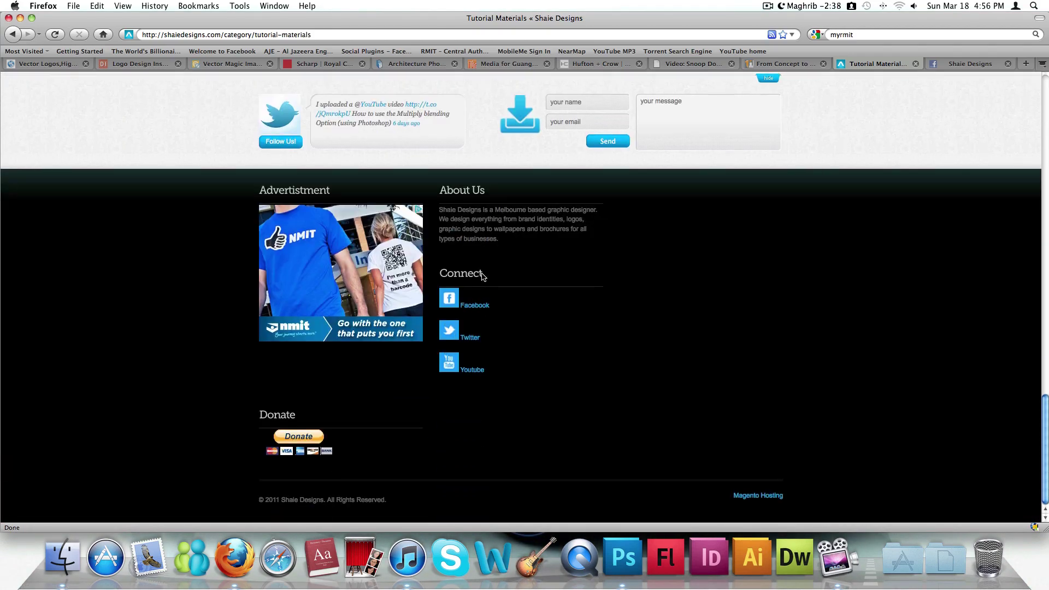
scroll(481, 276, "up", 5)
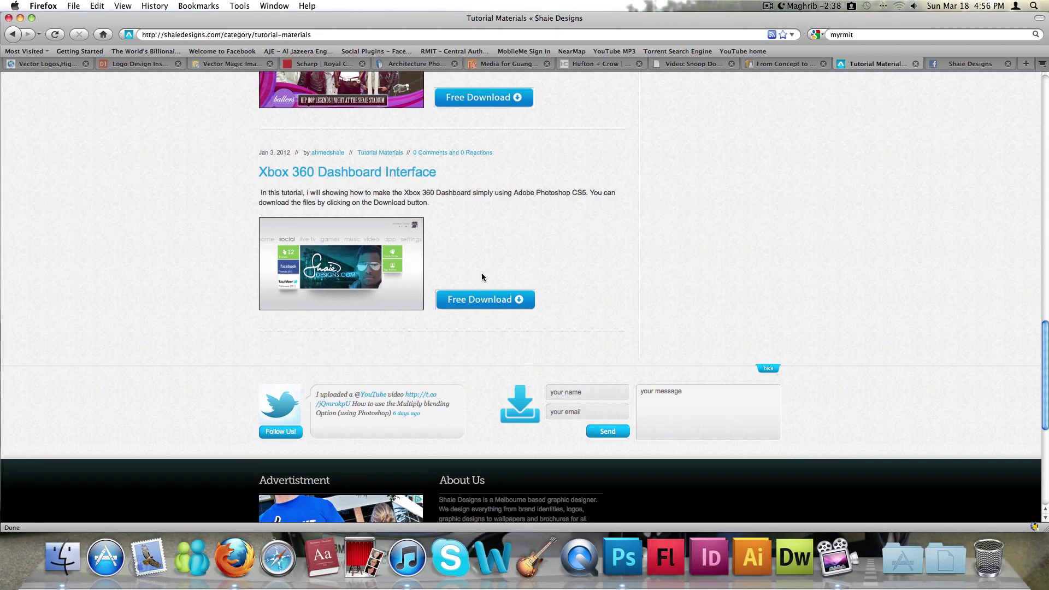
scroll(481, 277, "up", 3)
scroll(482, 277, "up", 10)
scroll(481, 278, "down", 10)
scroll(481, 277, "up", 10)
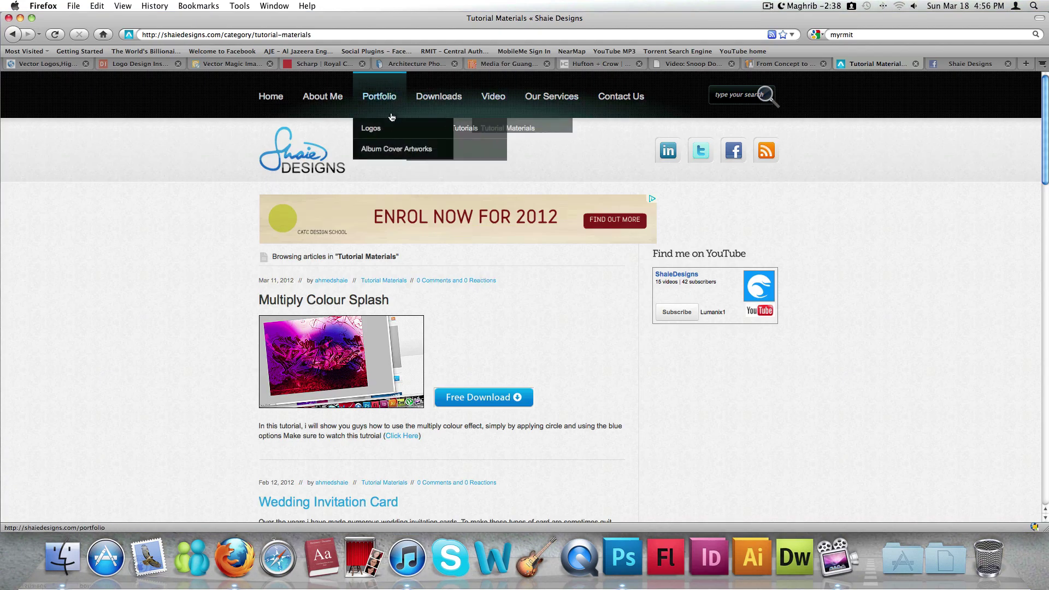
left_click(264, 103)
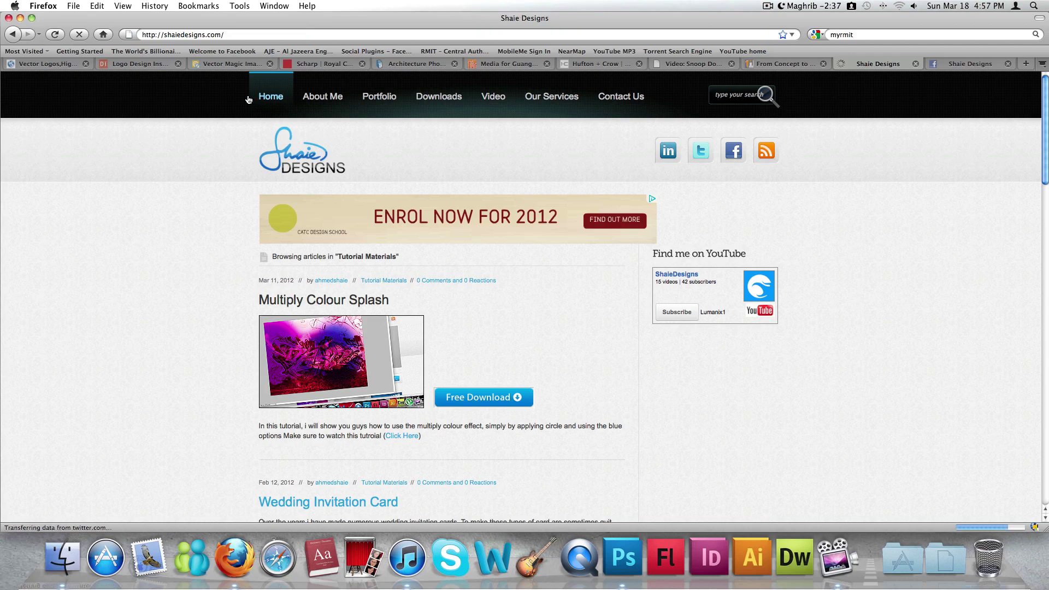
- Browse the wall posts on the Shaie Designs Facebook page
left_click(967, 65)
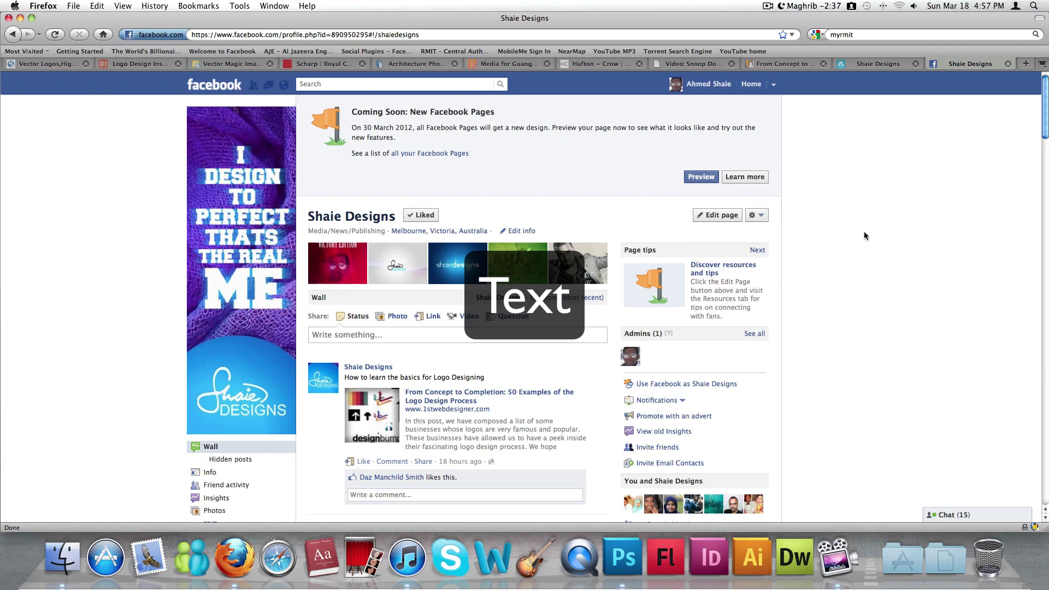
scroll(864, 231, "down", 15)
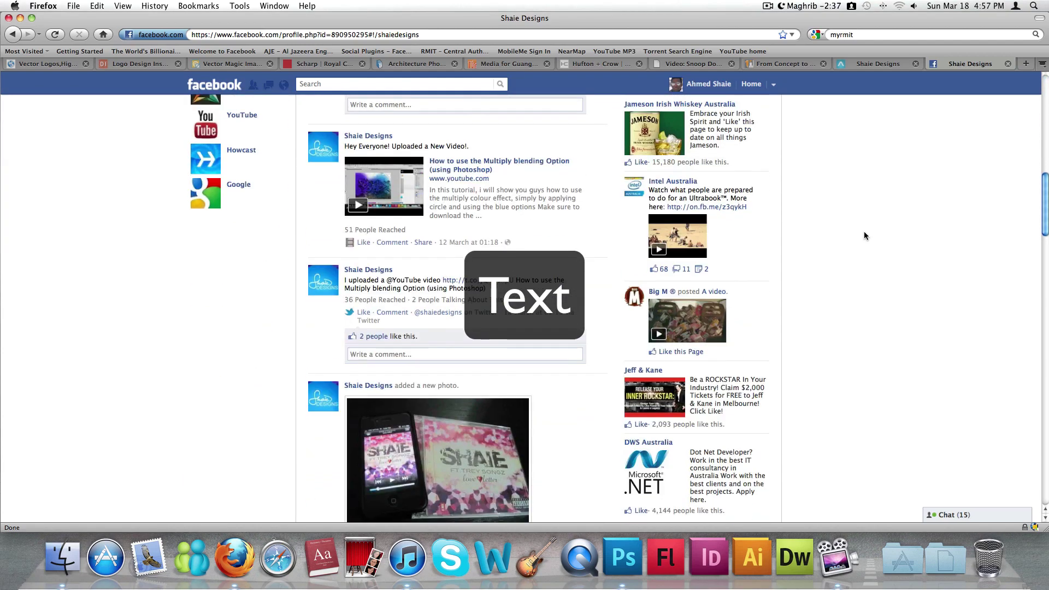
scroll(865, 235, "down", 15)
scroll(864, 236, "down", 15)
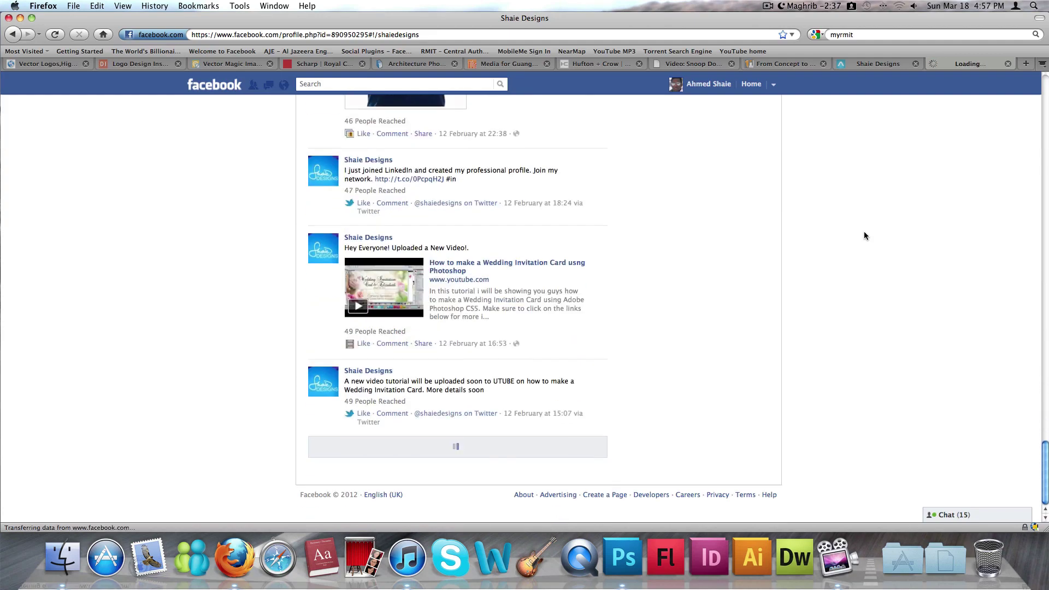
scroll(864, 235, "down", 15)
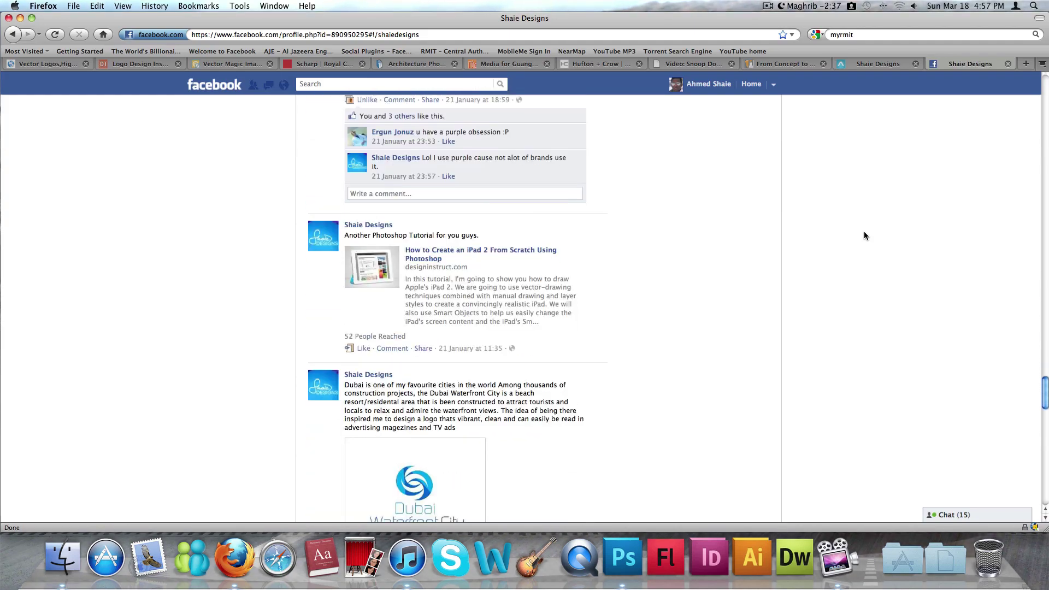
scroll(864, 236, "down", 2)
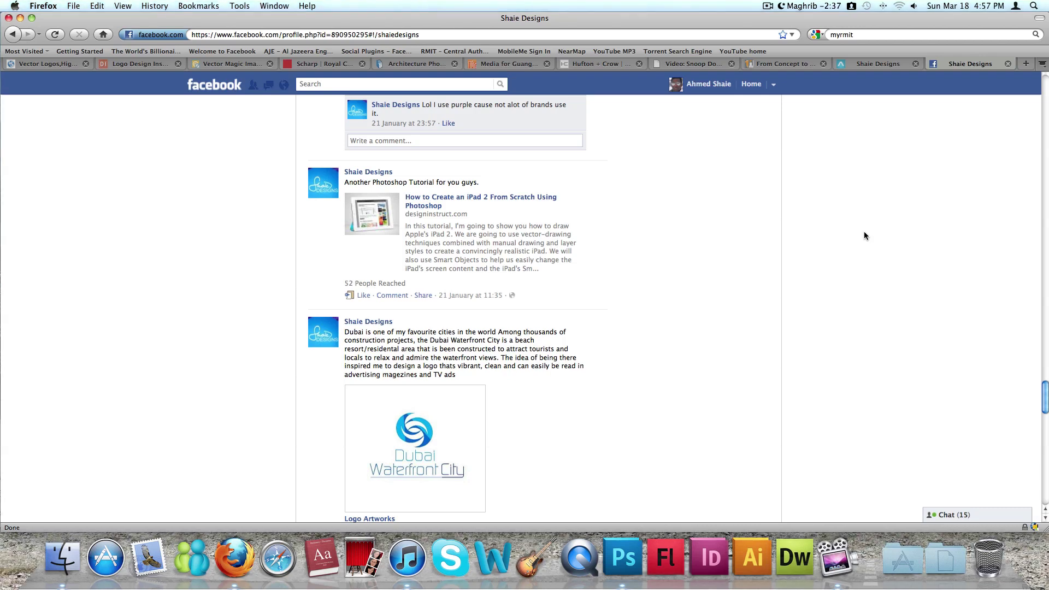
scroll(863, 236, "down", 10)
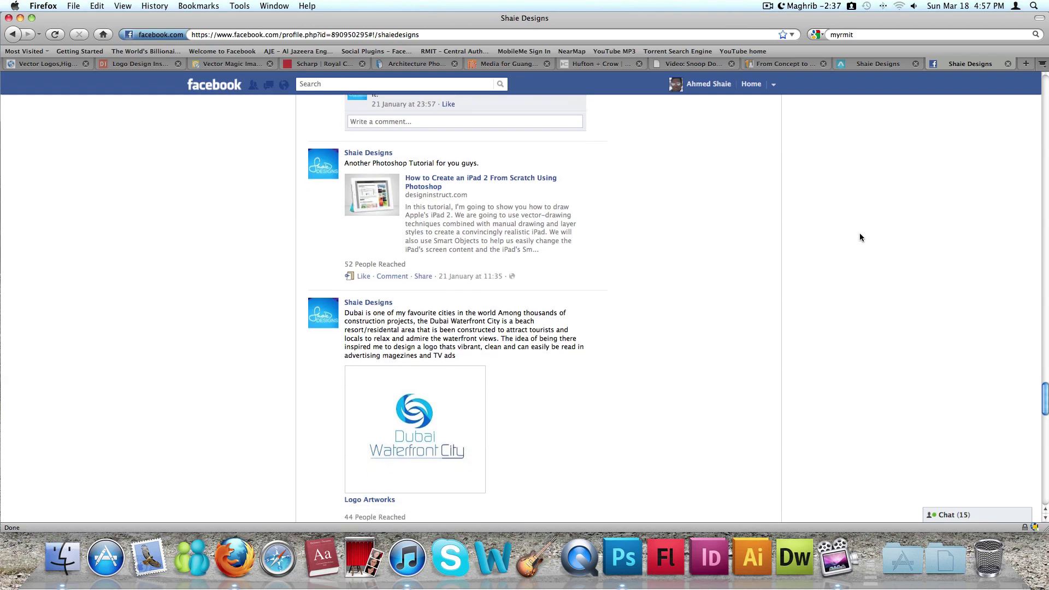
scroll(861, 238, "up", 15)
scroll(861, 237, "up", 20)
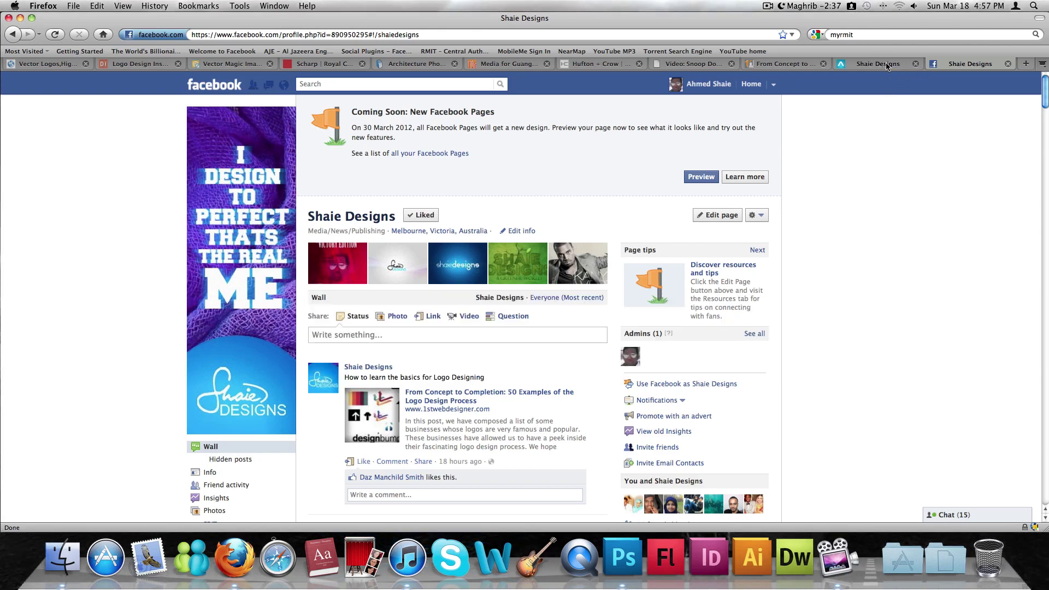
- Switch to Photoshop and outline the peach and its adjoining strawberry in the Untitled-1 fruit image with the Polygonal Lasso Tool
key("super+Tab")
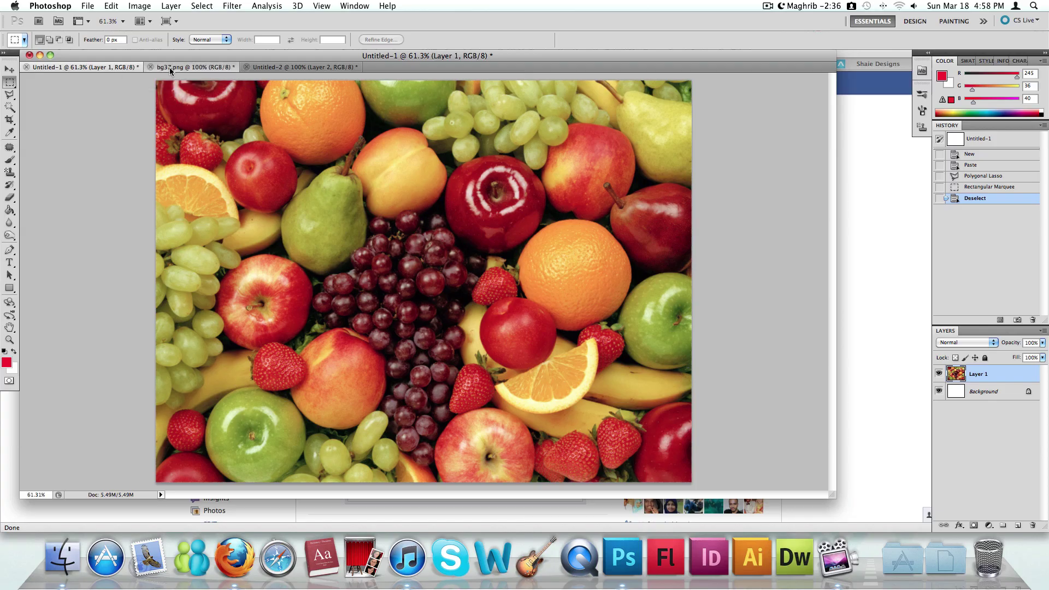
left_click(170, 67)
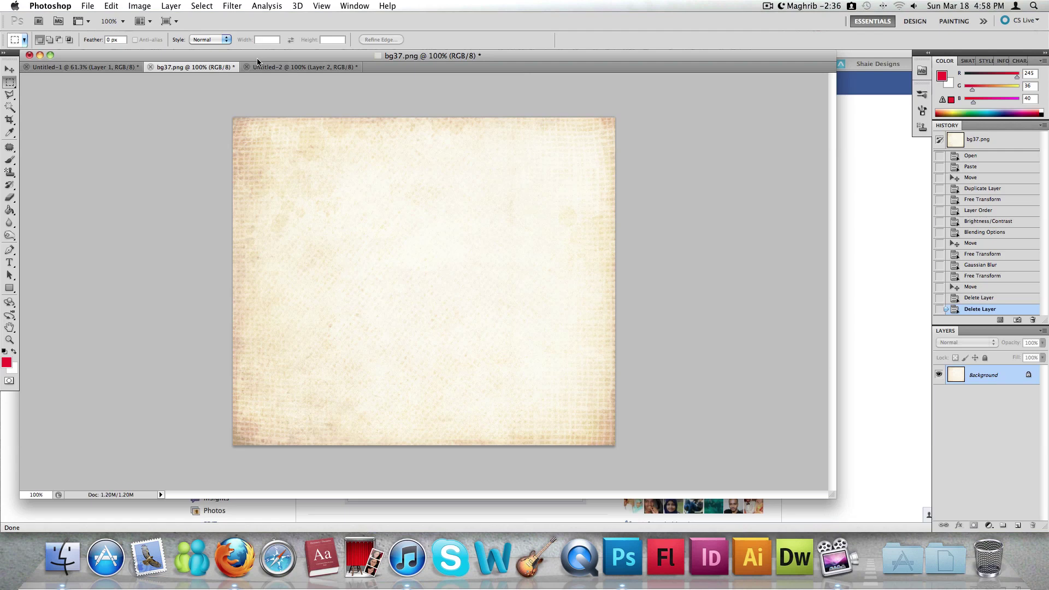
left_click(121, 67)
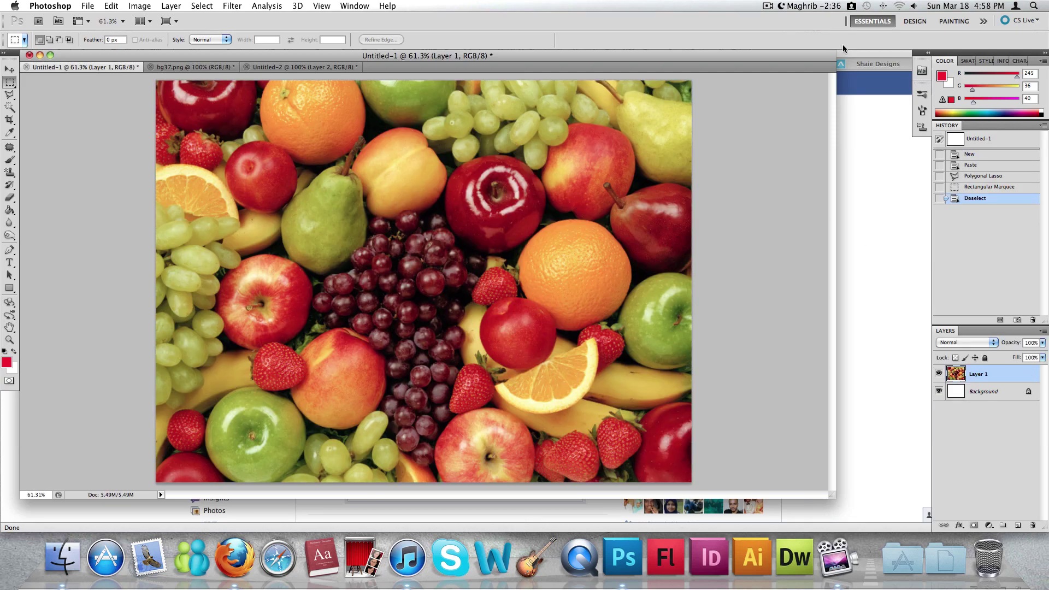
scroll(344, 377, "up", 3)
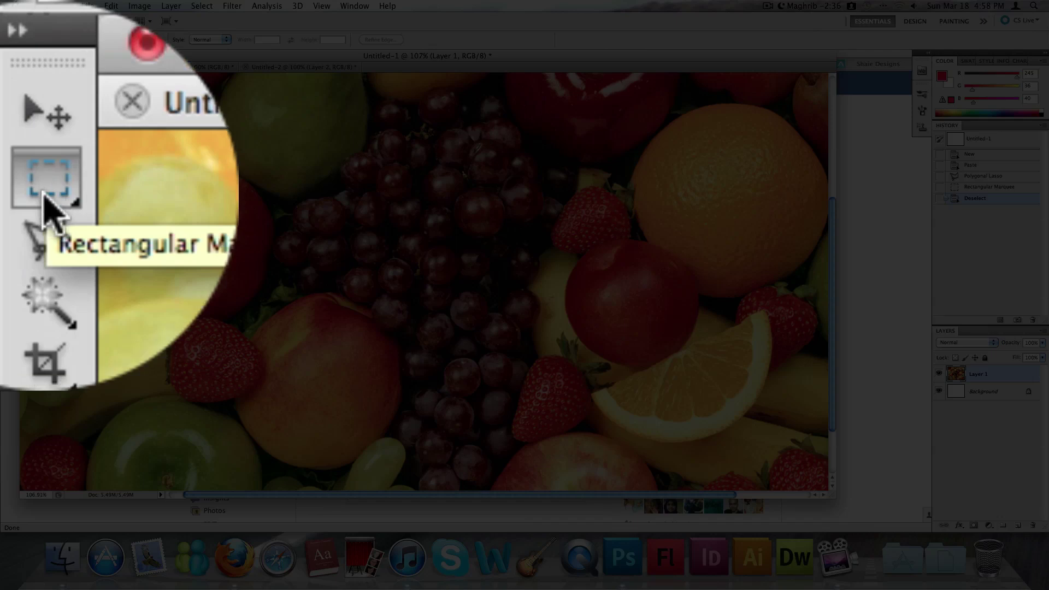
left_click(40, 203)
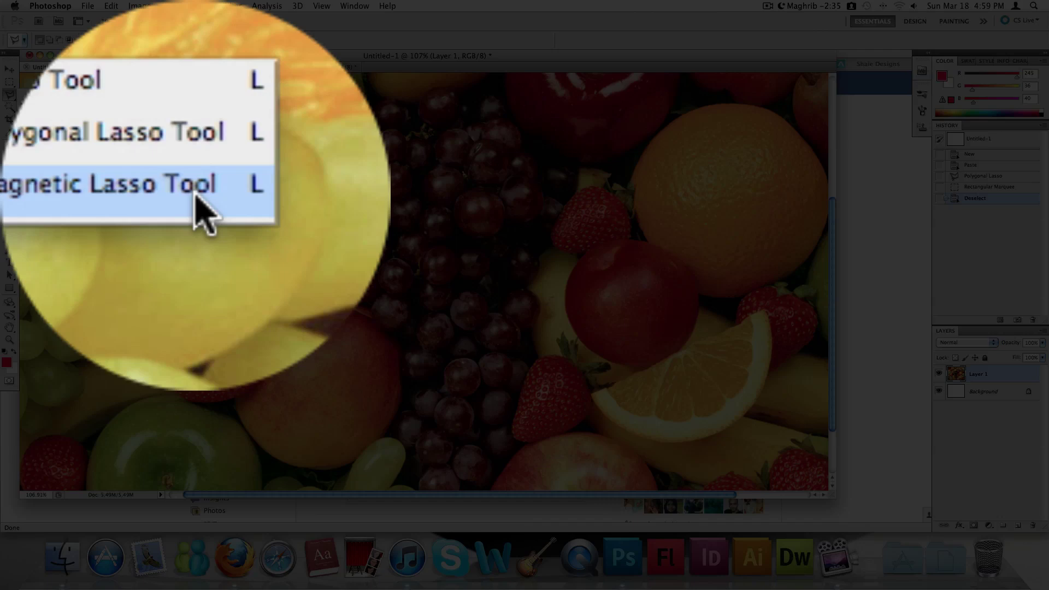
left_click(199, 195)
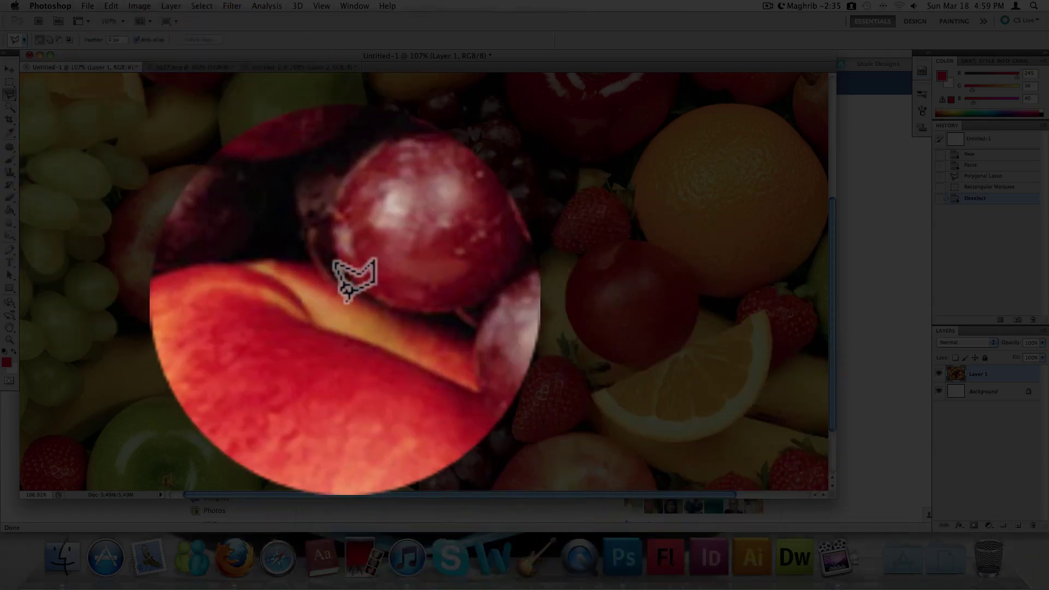
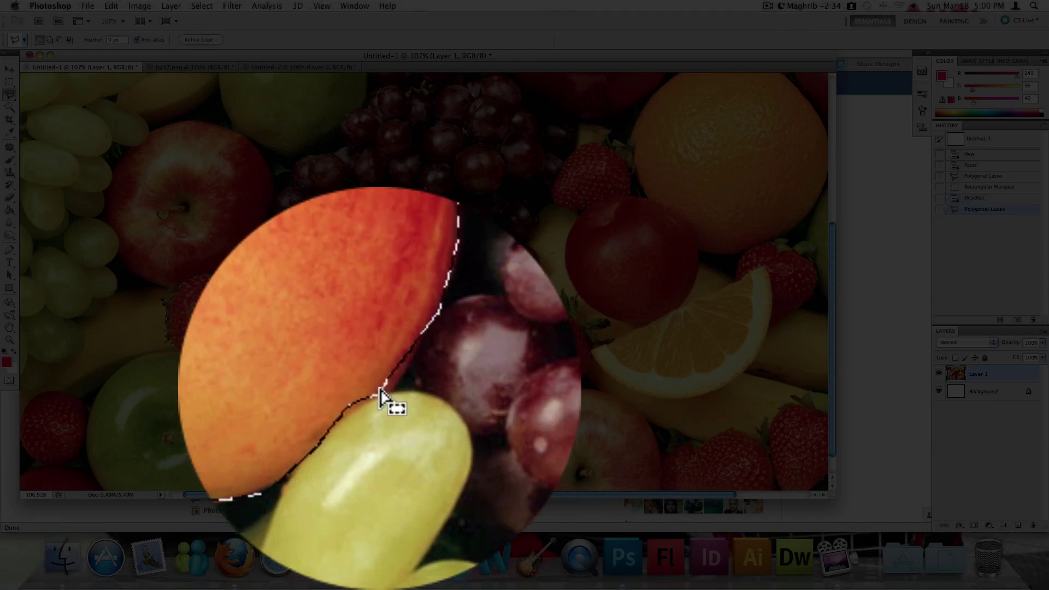
double_click(381, 381)
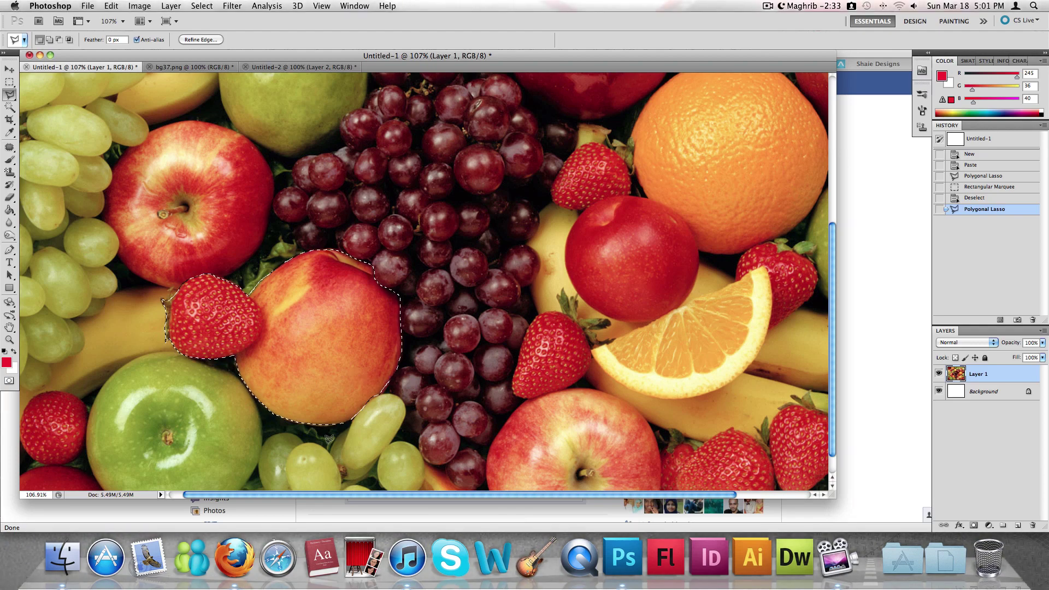
- Paste the copied peach and strawberry into bg37.png and rotate them counterclockwise with Free Transform
left_click(198, 67)
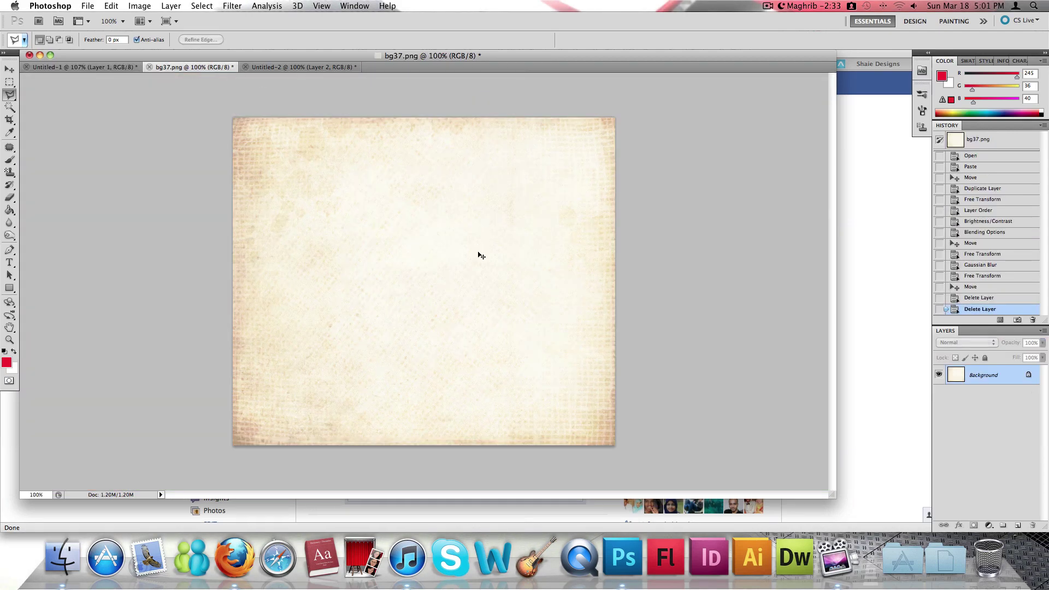
key("super+v")
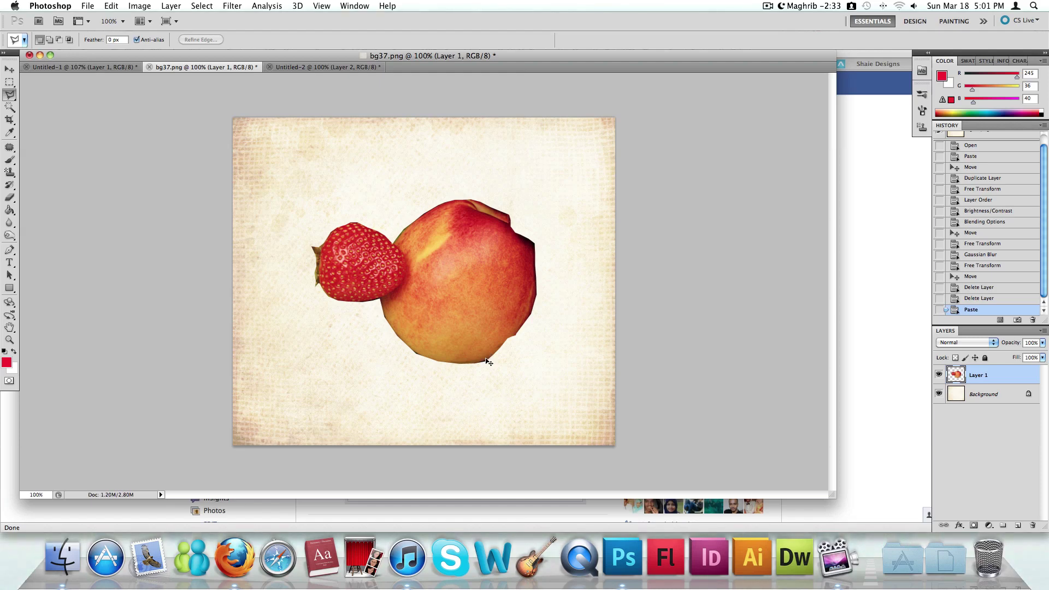
key("ctrl+t")
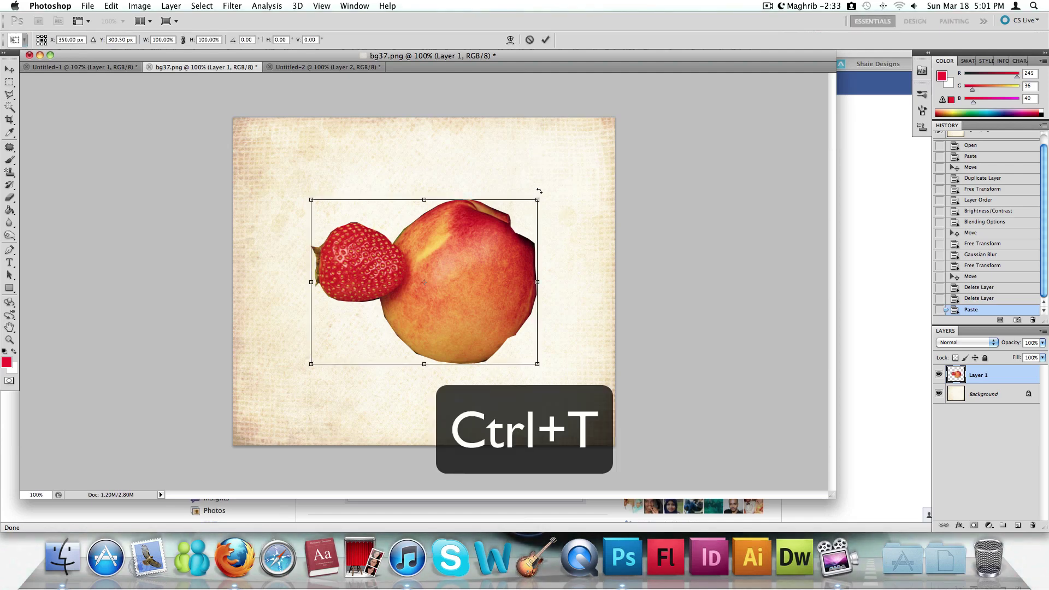
mouse_move(541, 190)
left_mouse_down()
mouse_move(508, 161)
mouse_move(470, 180)
mouse_move(475, 146)
left_mouse_up()
key("l")
key("Return")
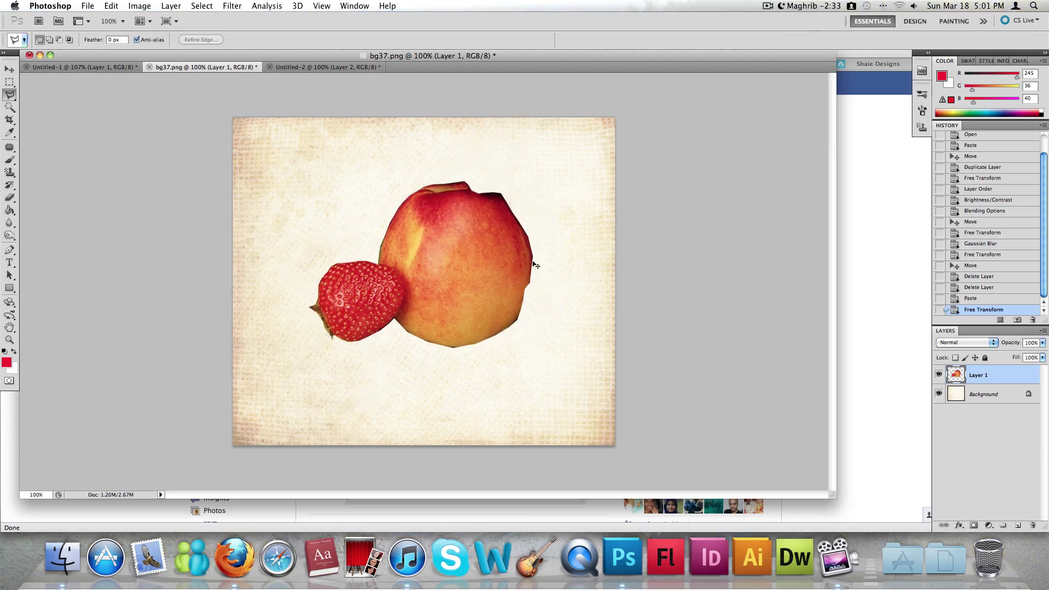
- Scale the pasted fruit layer down to about 92% with Free Transform and move it slightly upward on the background
key("ctrl+t")
left_click_drag(534, 179, 510, 186)
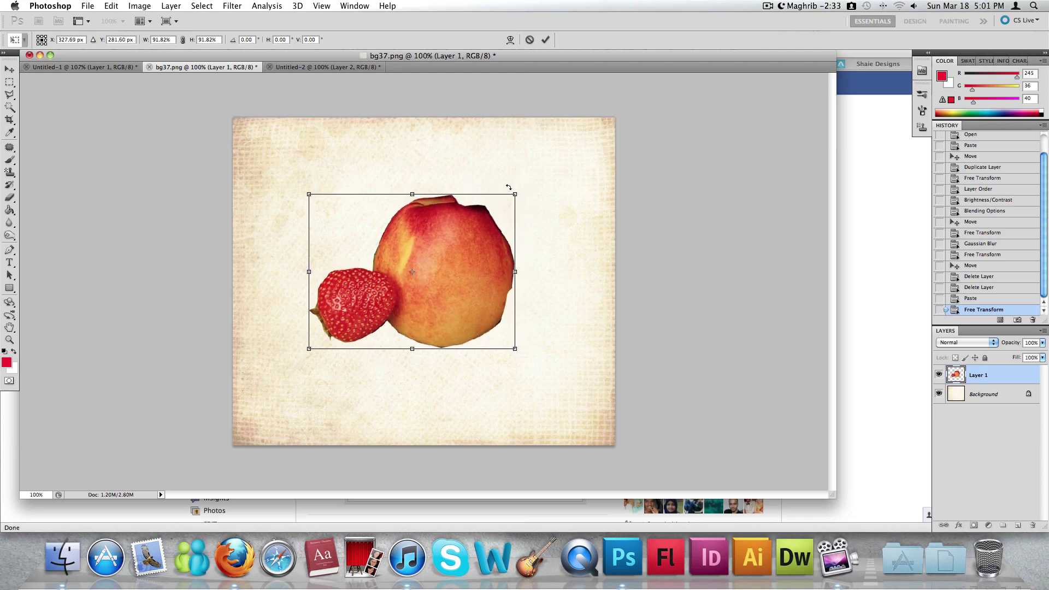
key("Return")
key("l")
left_click(9, 70)
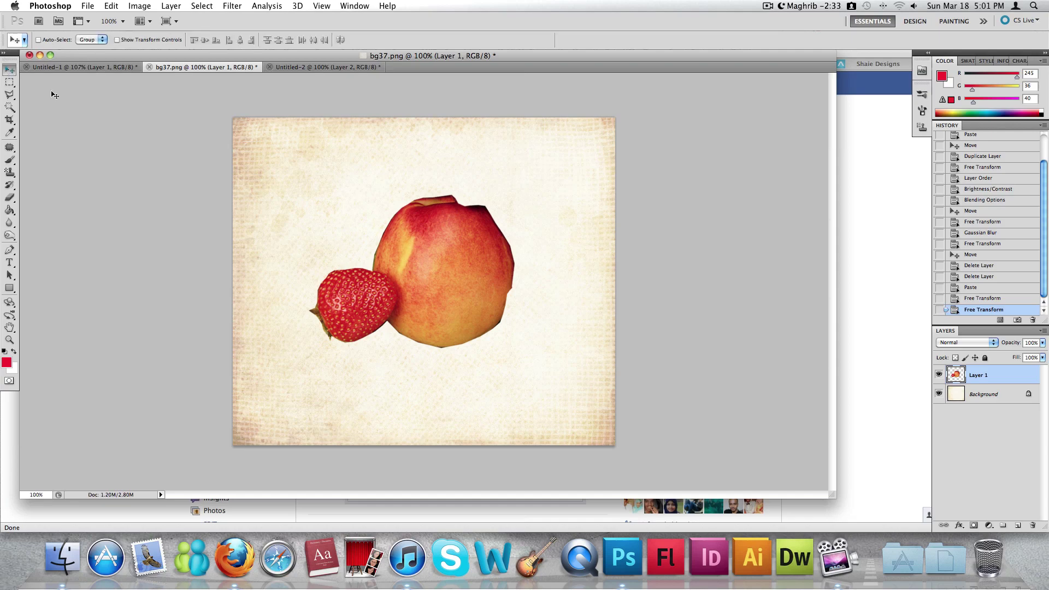
left_click_drag(437, 294, 435, 286)
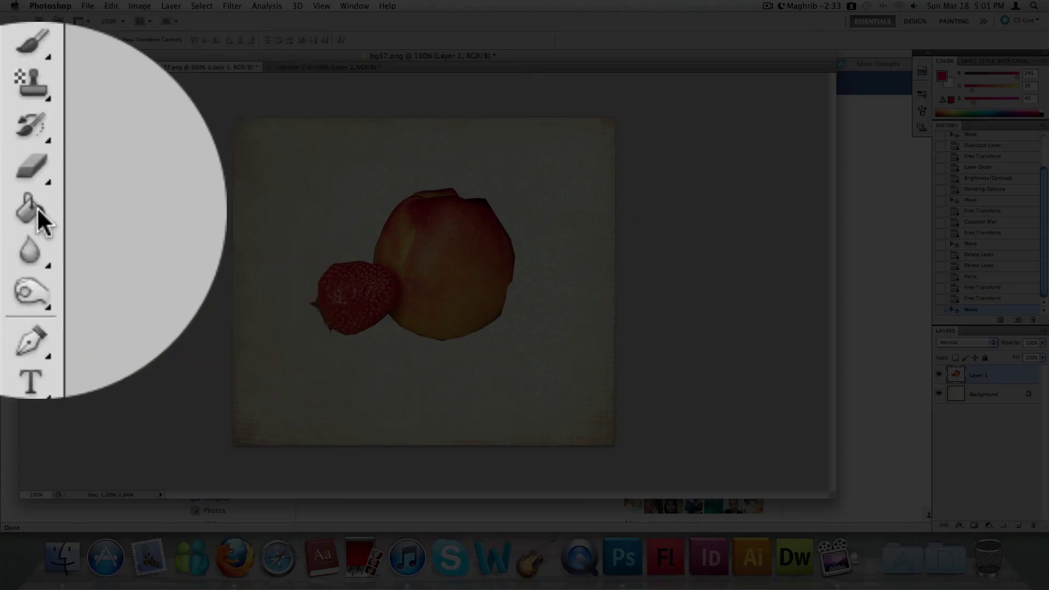
- Erase the jagged edges around the peach with the Eraser, using a 95 px brush at 85% hardness
left_click(9, 198)
left_click(45, 40)
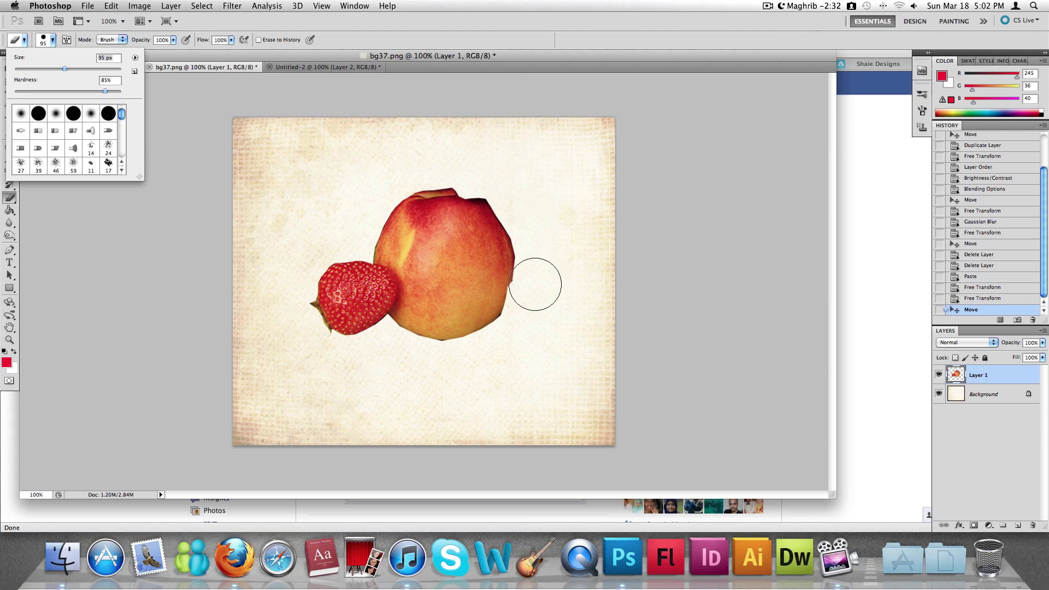
mouse_move(535, 284)
left_mouse_down()
mouse_move(533, 230)
mouse_move(533, 312)
mouse_move(482, 357)
left_mouse_up()
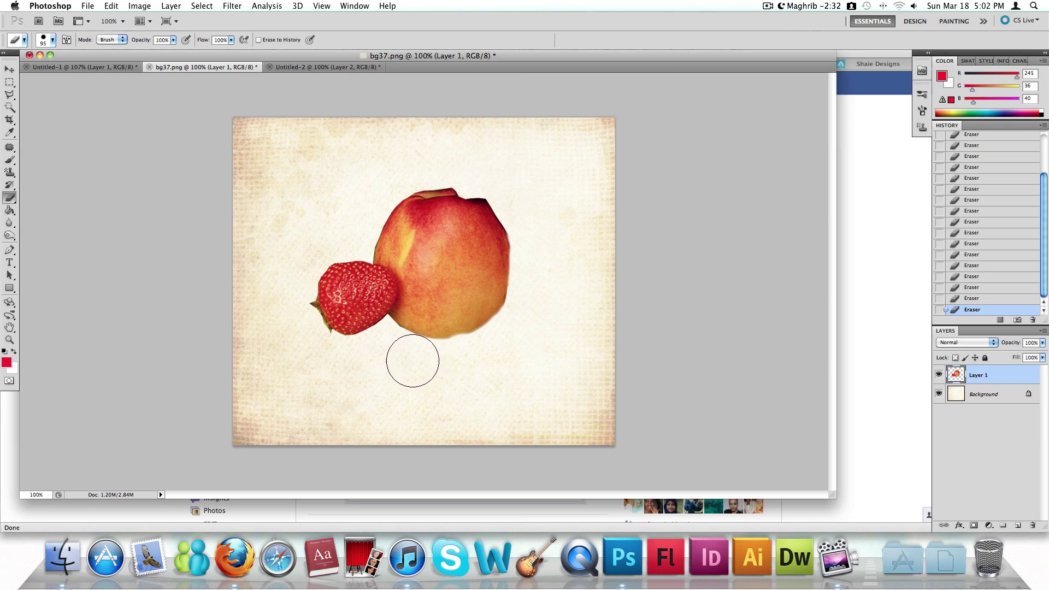
left_click(478, 358)
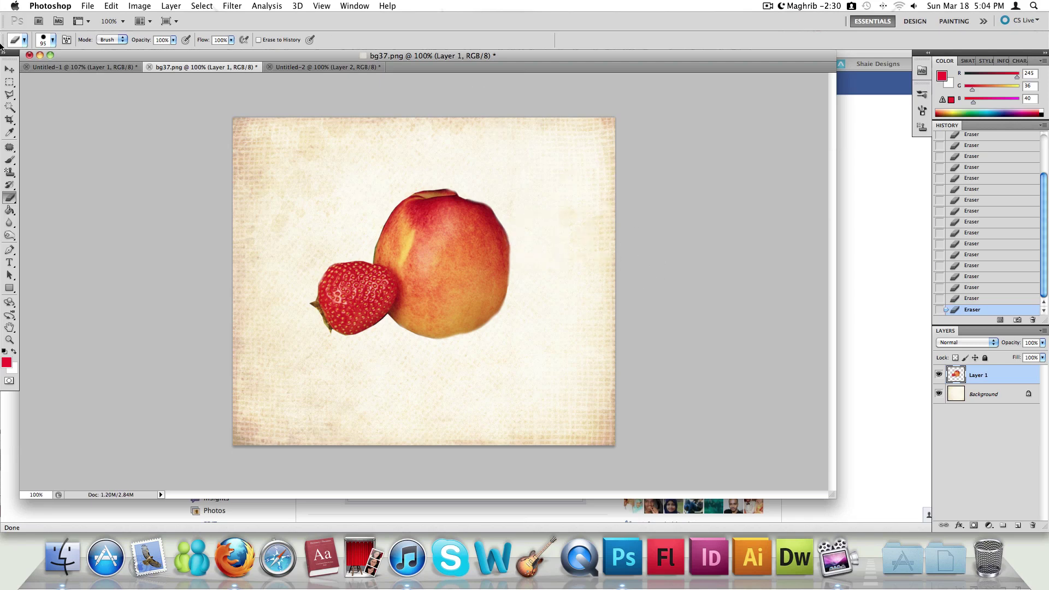
- Reposition the cleaned-up fruit with the Move tool, placing it near the middle of the background
left_click(8, 68)
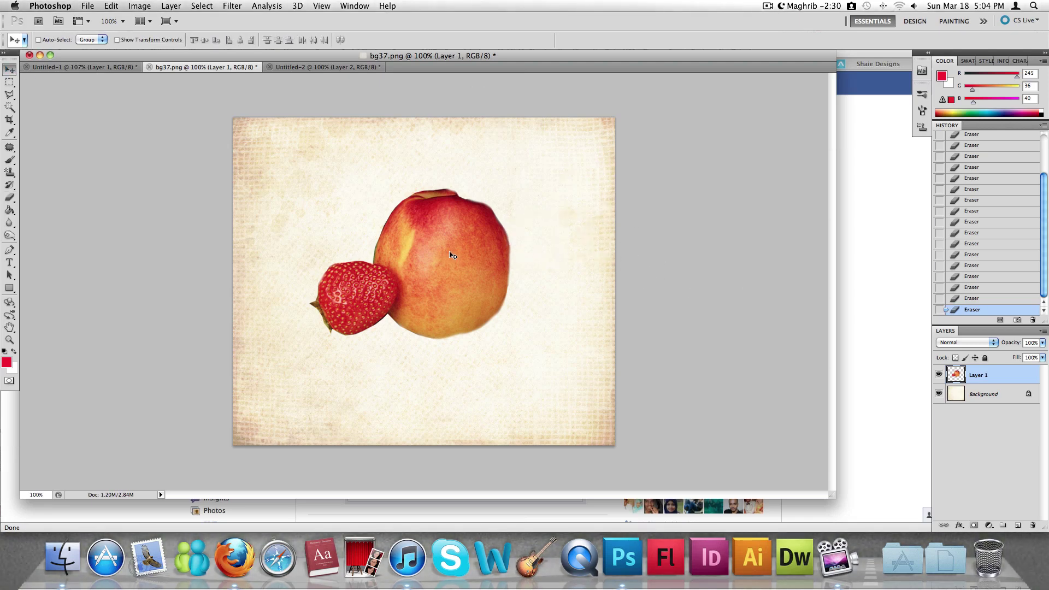
left_click_drag(457, 255, 454, 259)
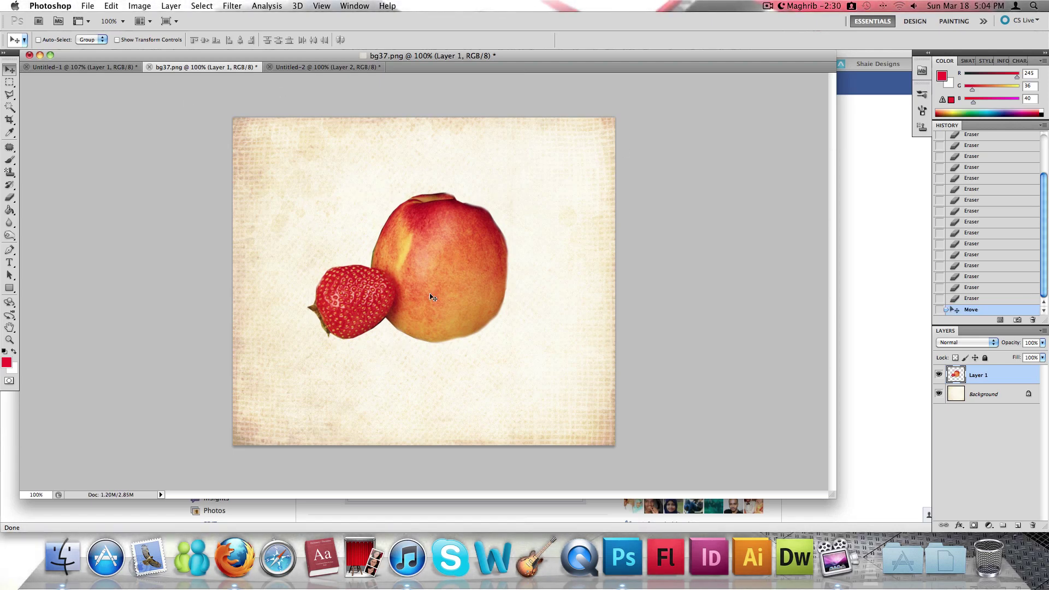
left_click_drag(432, 297, 453, 294)
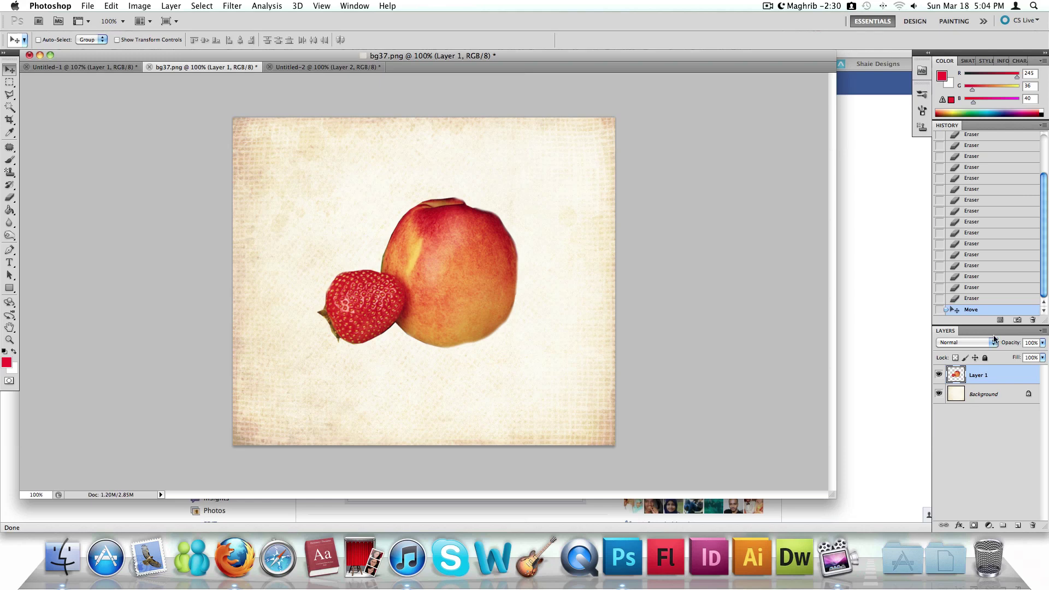
- Duplicate Layer 1 within bg37.png as Layer 1 copy
right_click(977, 378)
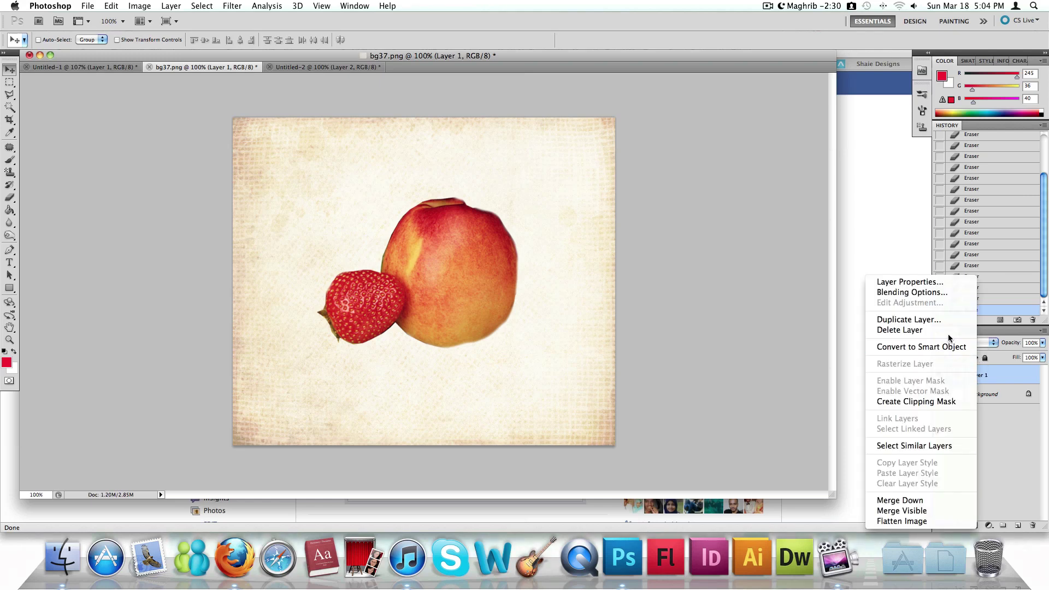
left_click(992, 377)
right_click(990, 378)
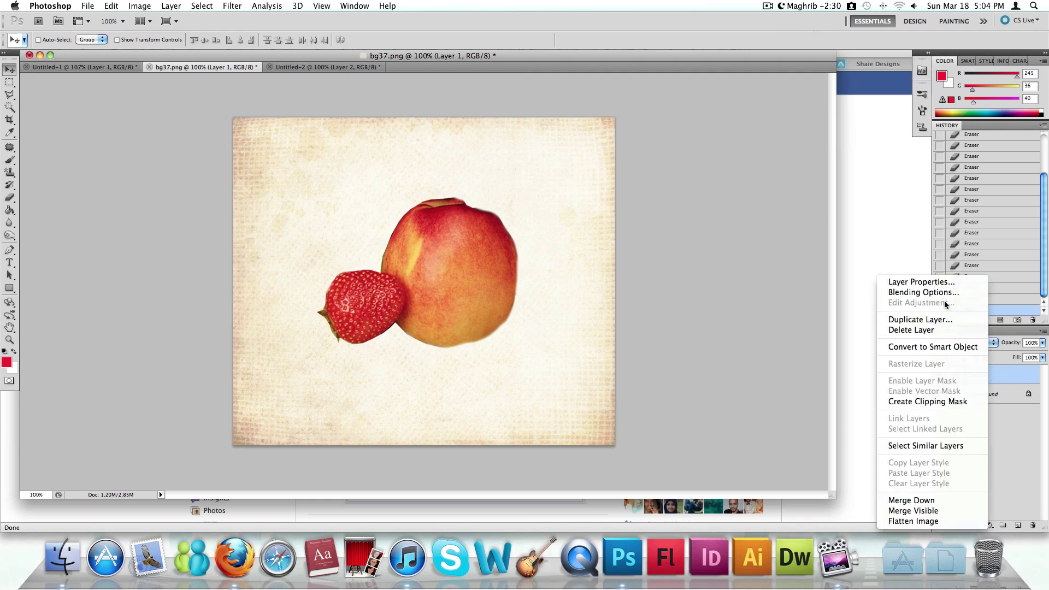
left_click(921, 320)
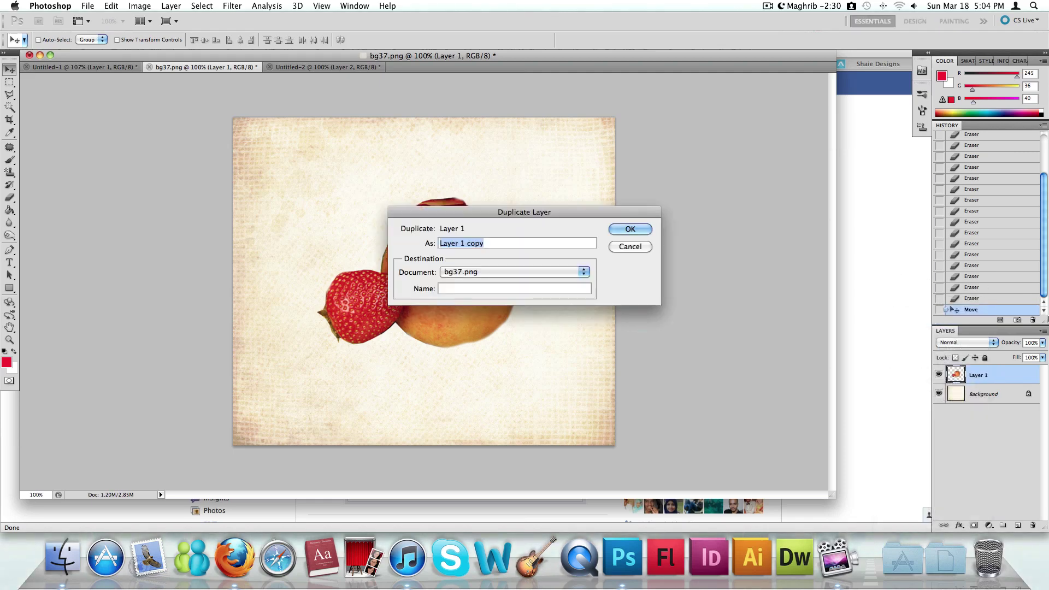
key("Return")
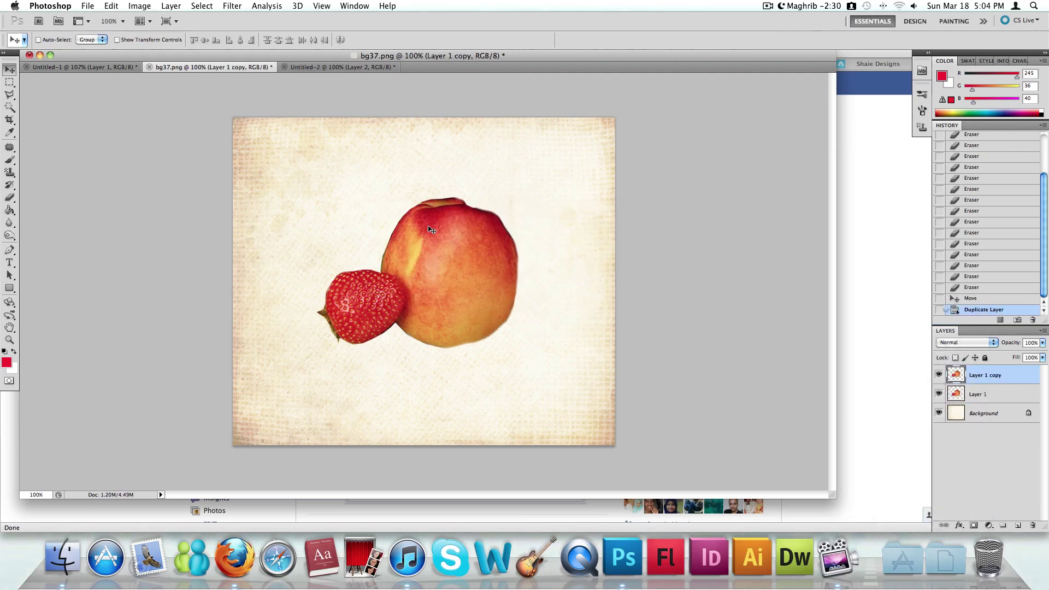
- Distort the copied fruit into a flattened, upside-down shape that widens downward beneath the original peach and strawberry
key("super+t")
right_click(464, 241)
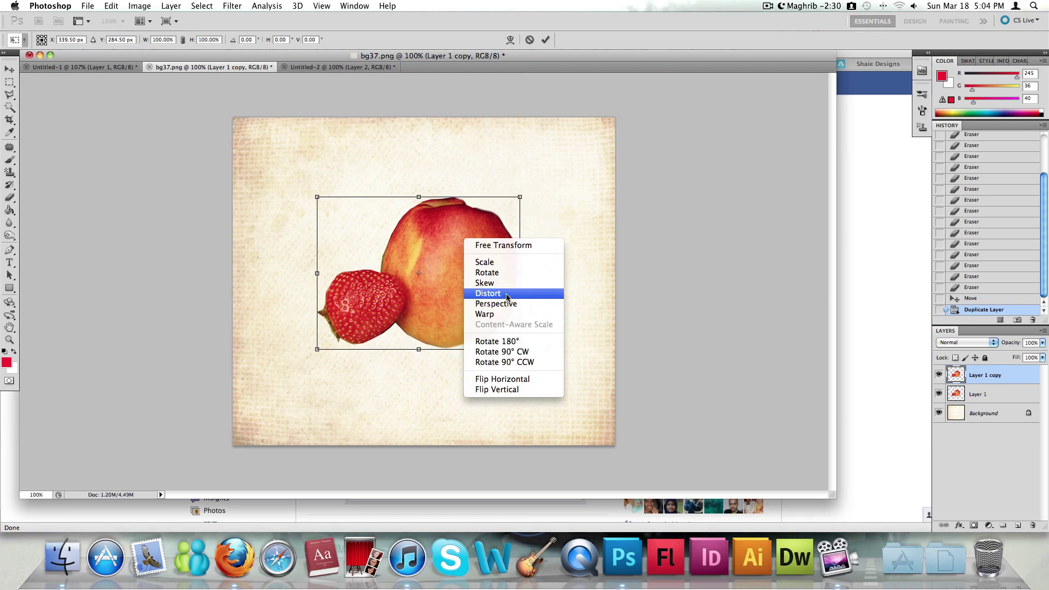
left_click(511, 222)
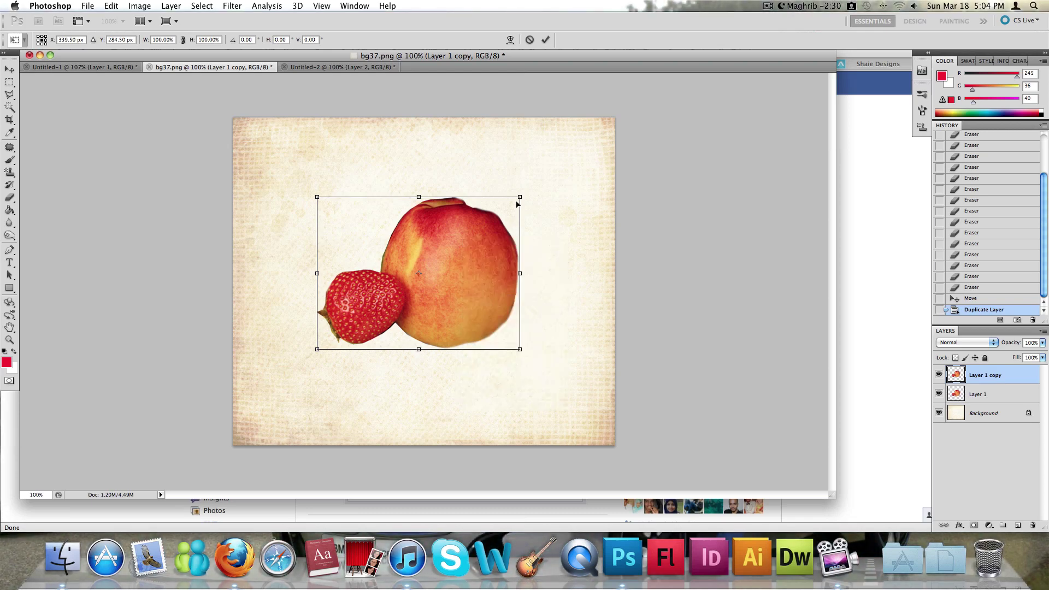
left_click_drag(520, 197, 545, 403)
left_click_drag(318, 197, 286, 364)
left_click_drag(289, 399, 297, 425)
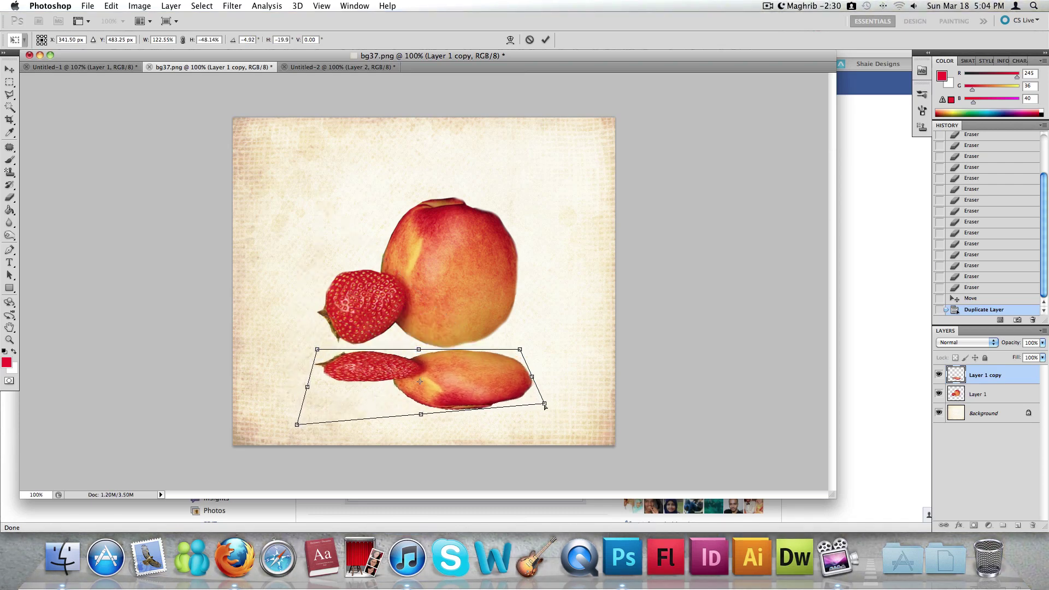
left_click_drag(545, 405, 566, 419)
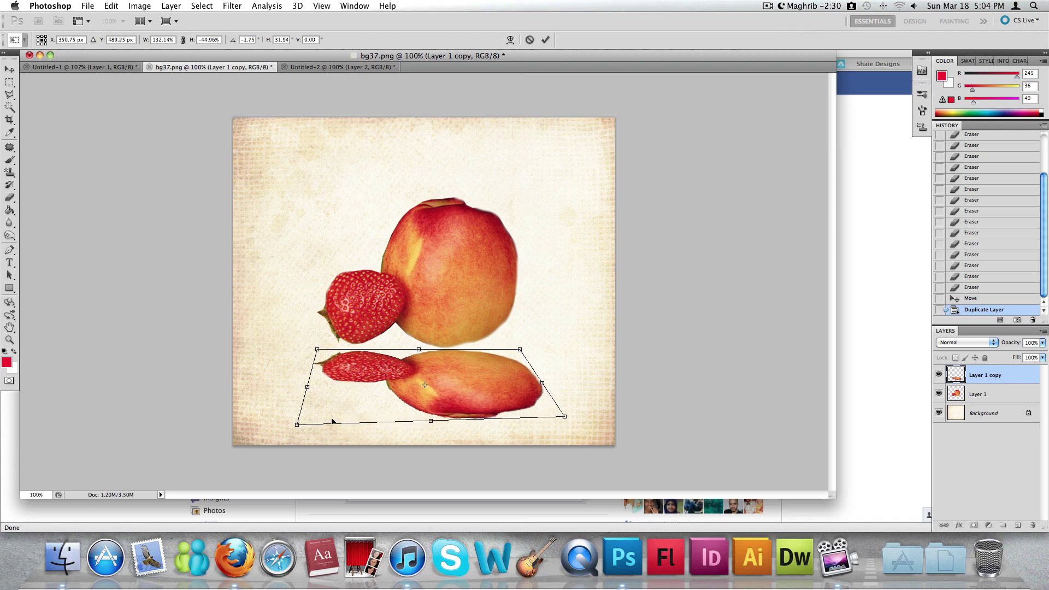
left_click_drag(298, 426, 290, 430)
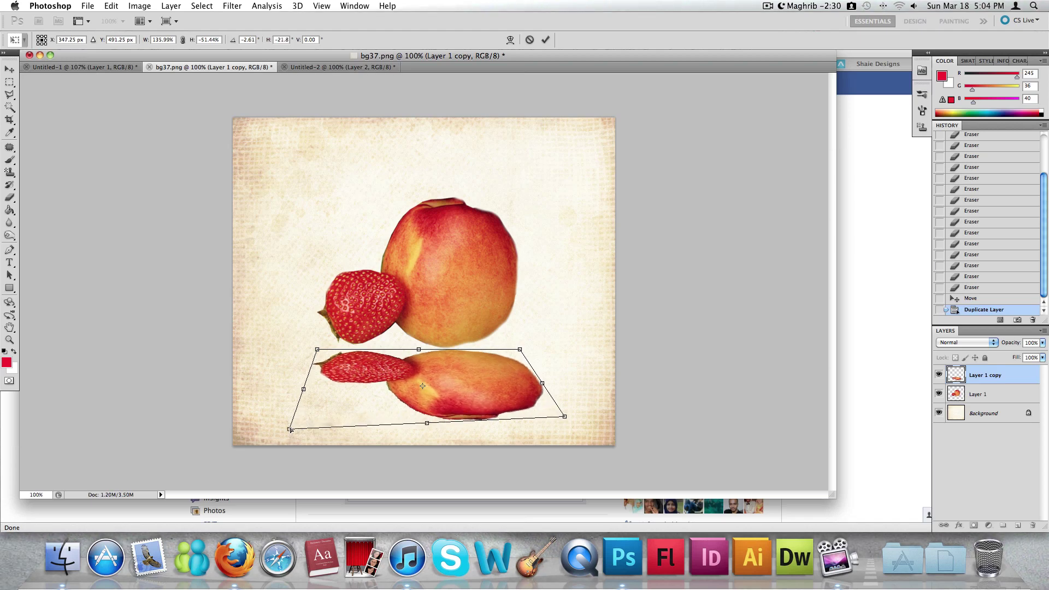
key("Return")
- Move the distorted copy up against the base of the fruit and reorder Layer 1 copy below Layer 1
left_click_drag(468, 377, 470, 348)
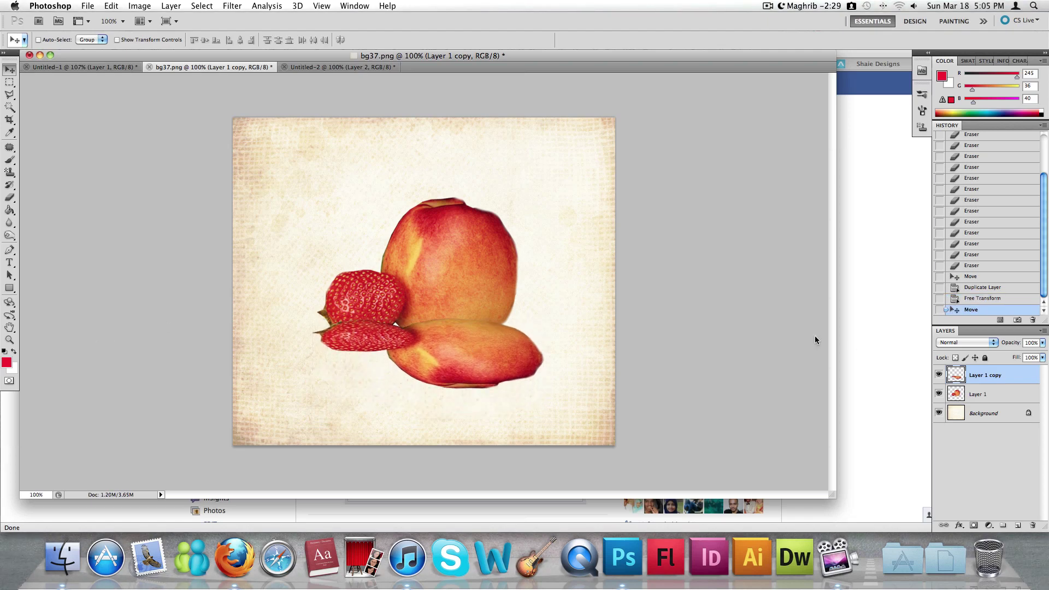
left_click_drag(1004, 375, 1000, 401)
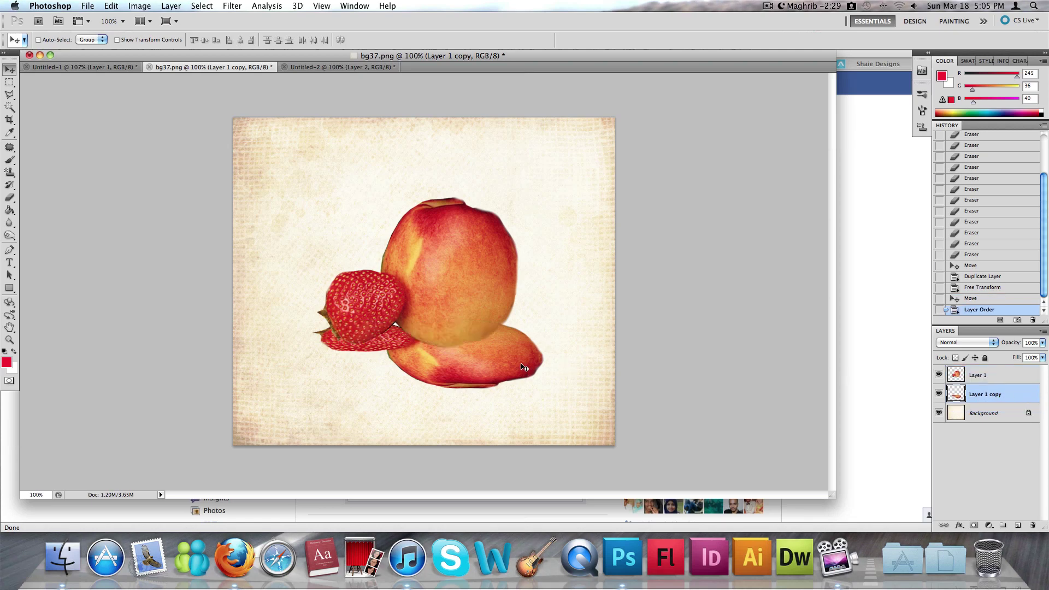
left_click_drag(523, 368, 529, 372)
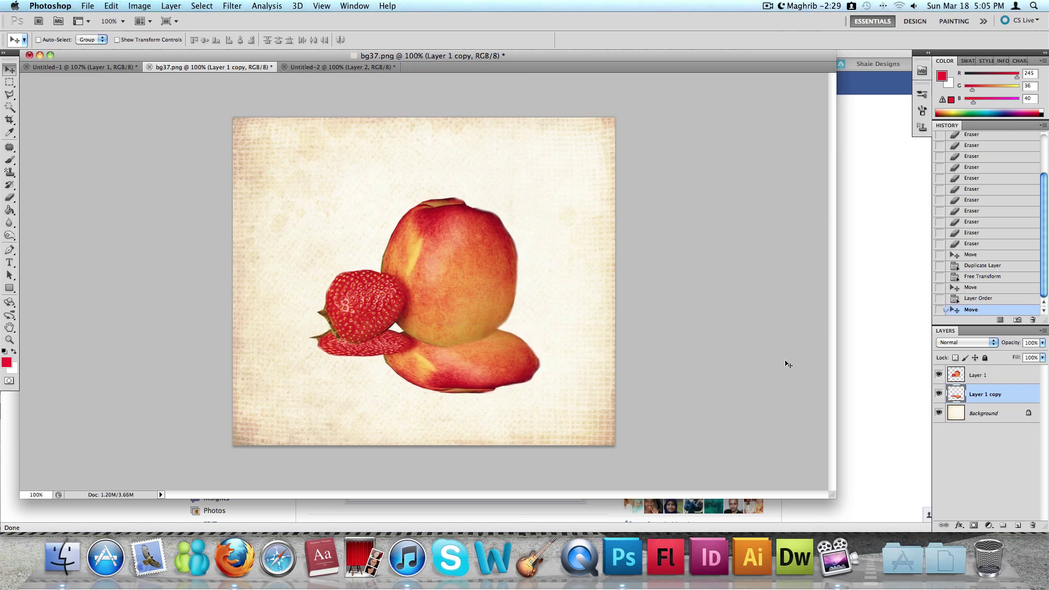
- Darken Layer 1 copy with a Brightness/Contrast adjustment, using brightness -150 and contrast 62
left_click(137, 6)
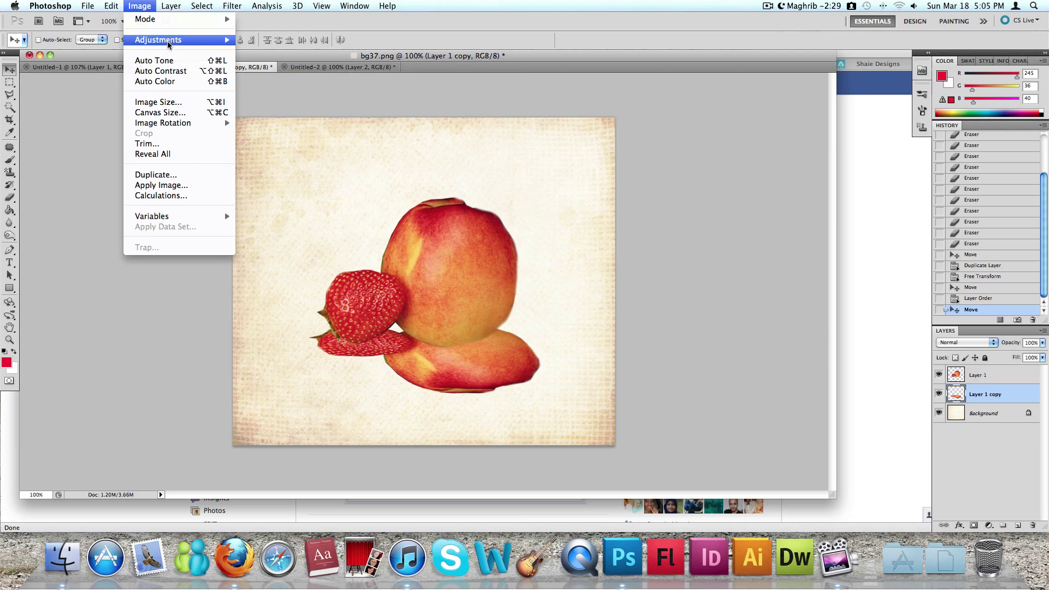
mouse_move(166, 41)
left_click(282, 42)
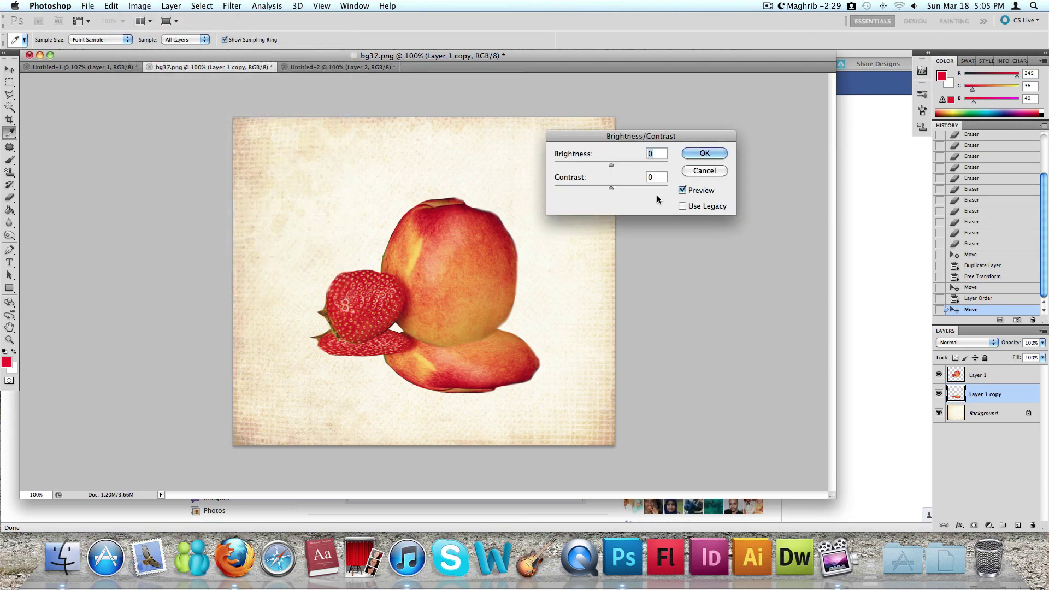
left_click_drag(611, 168, 646, 189)
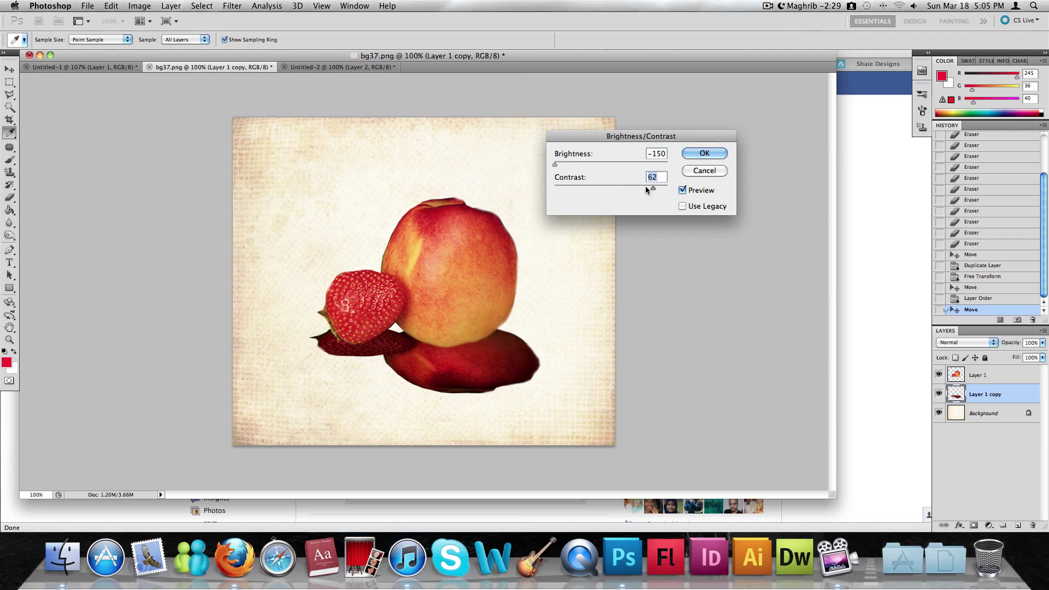
left_click(706, 153)
left_click(152, 9)
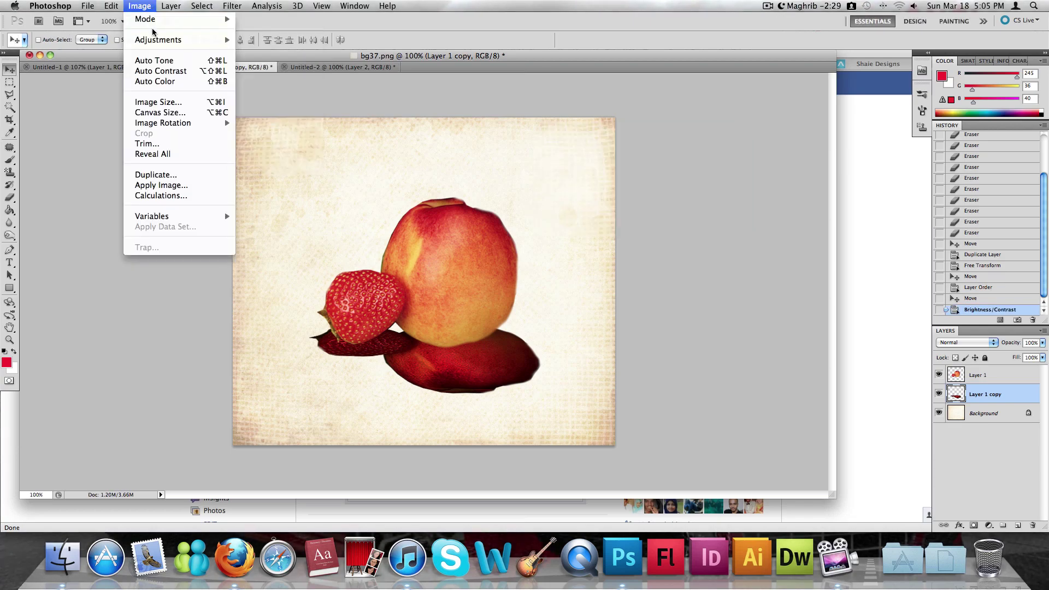
mouse_move(164, 38)
left_click(393, 37)
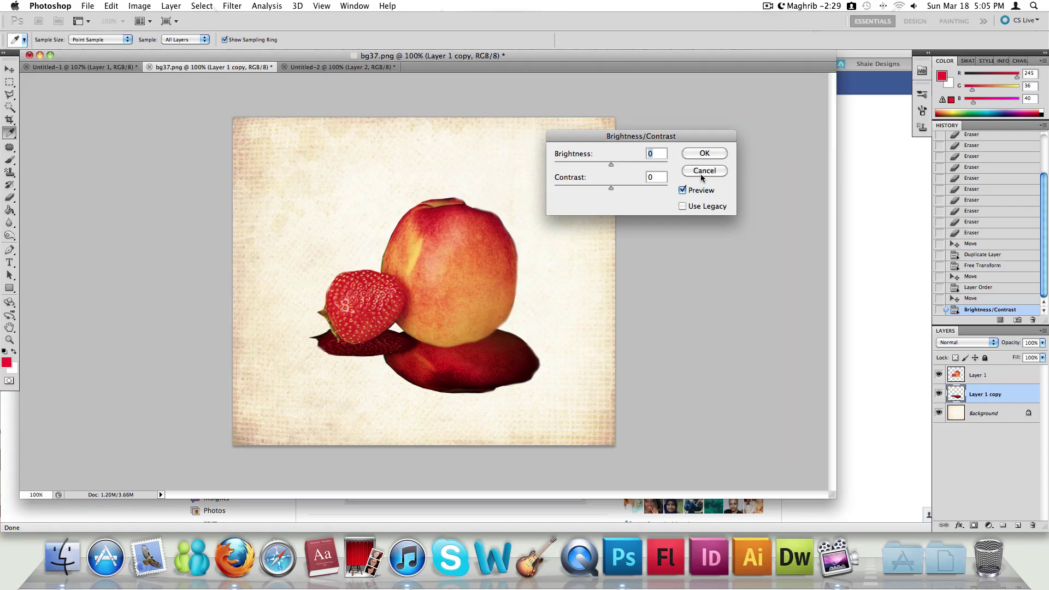
left_click(704, 173)
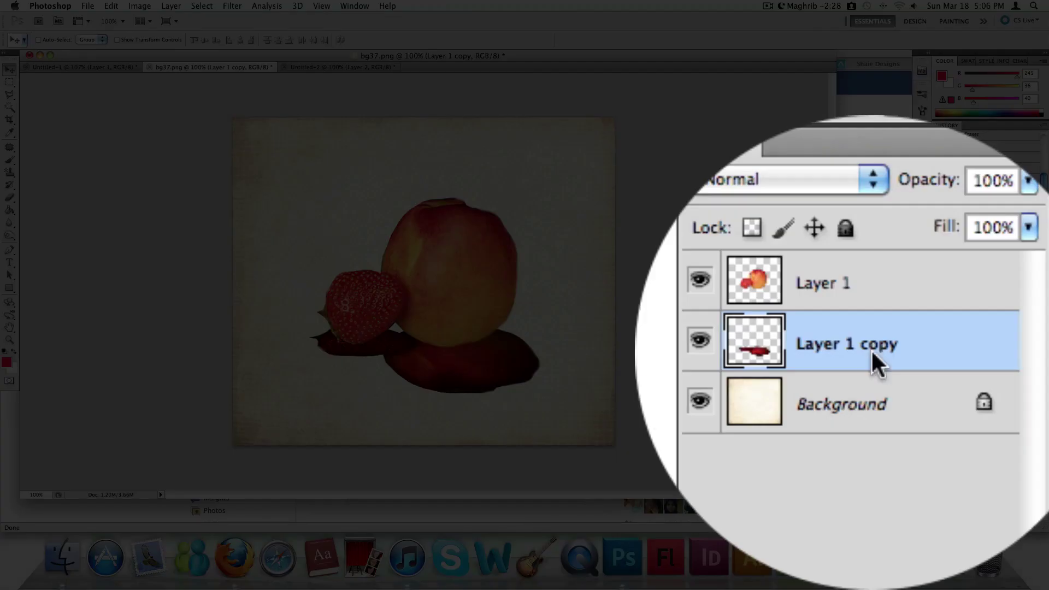
- Open the Blending Options for Layer 1 copy and move the Layer Style dialog closer to the image
right_click(873, 354)
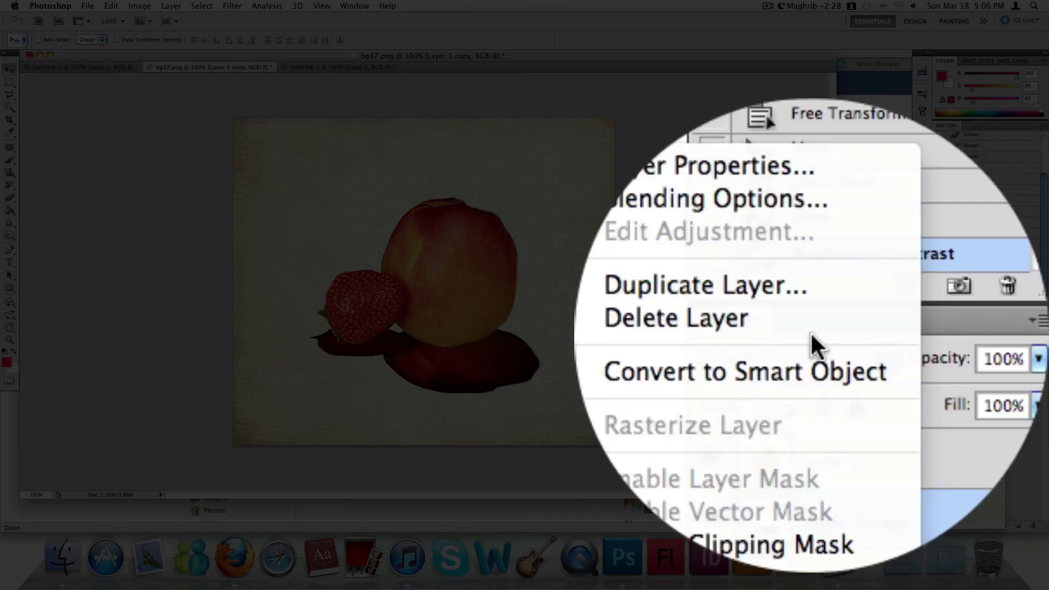
left_click(811, 273)
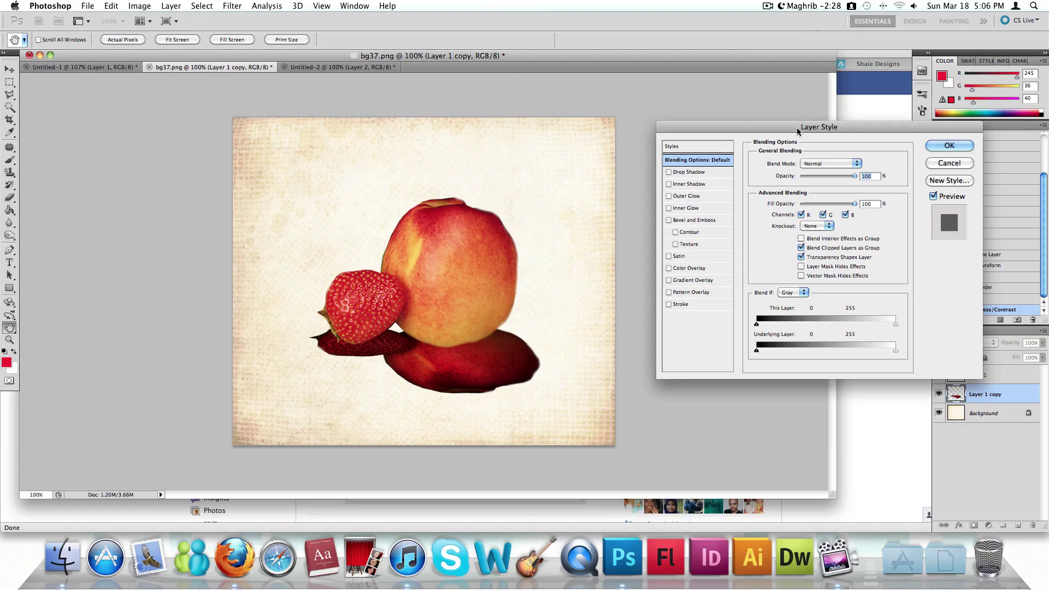
left_click_drag(798, 131, 692, 119)
- Try the Soft Light, Overlay, Screen and Linear Burn blend modes on Layer 1 copy
left_click(714, 151)
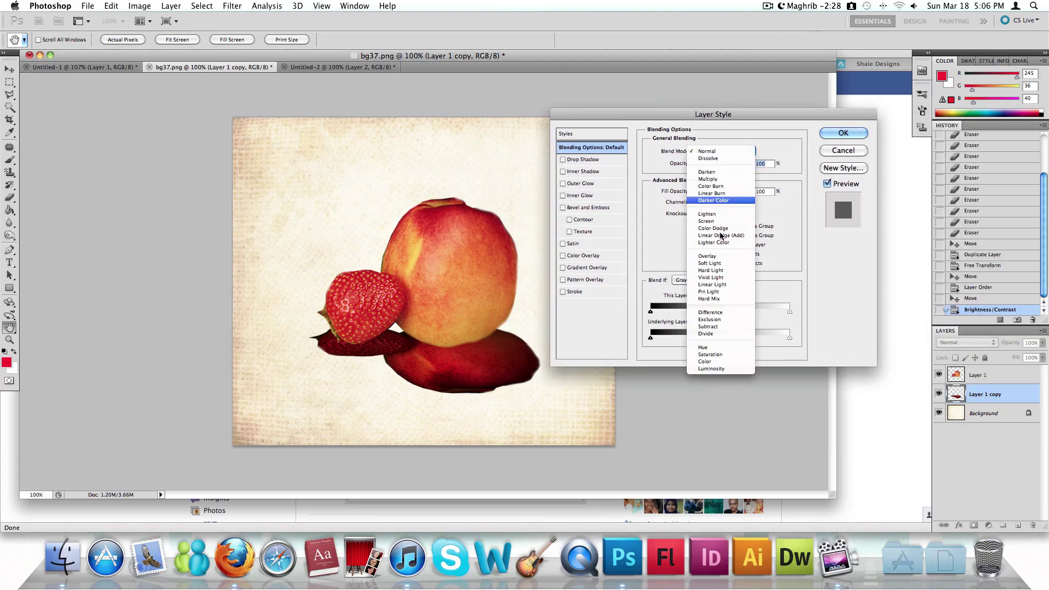
left_click(716, 265)
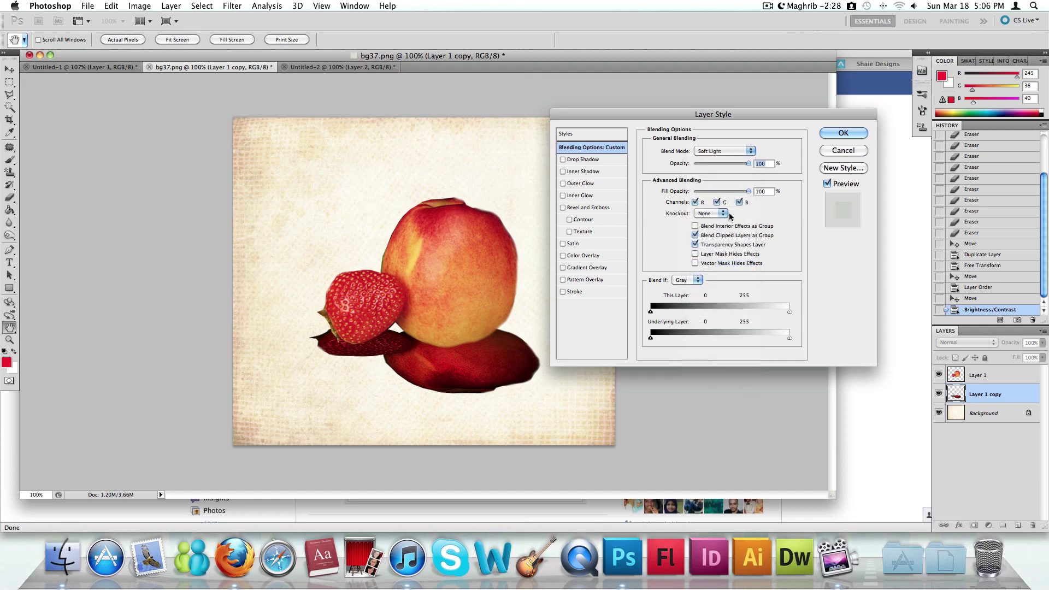
left_click(737, 152)
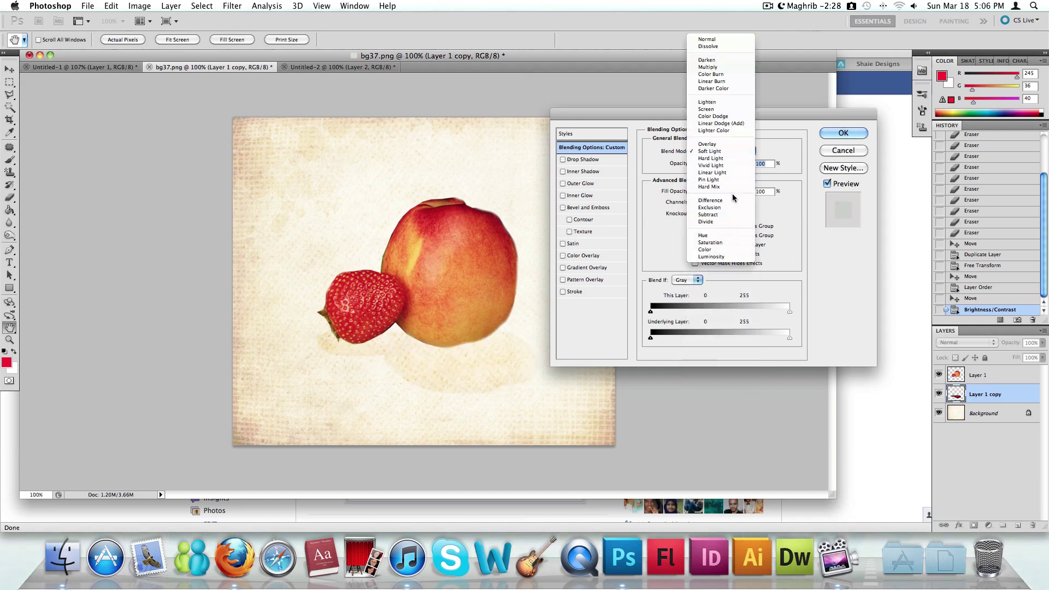
left_click(729, 143)
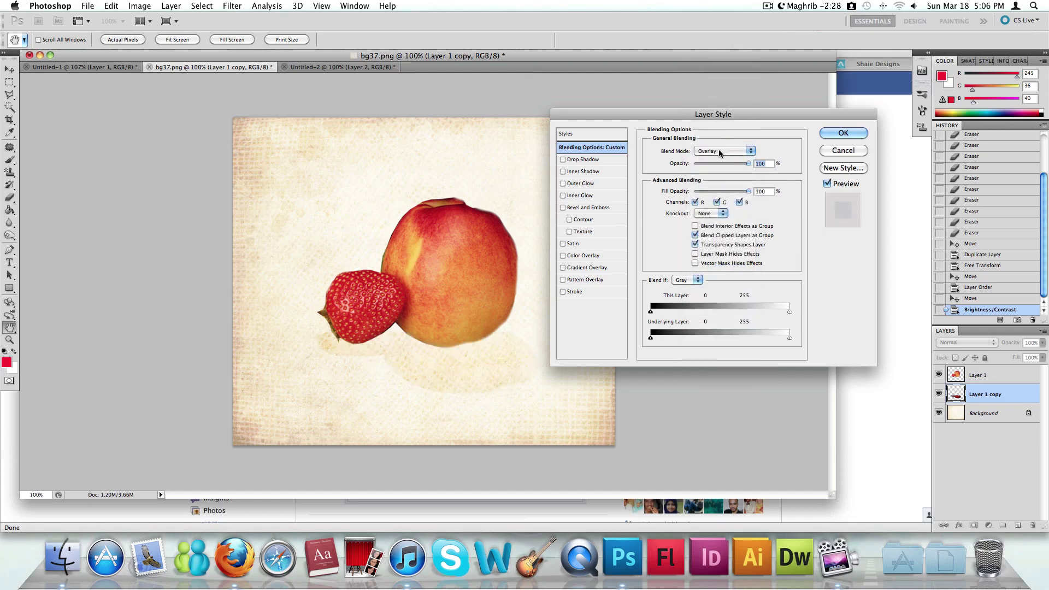
left_click(723, 148)
left_click(730, 124)
left_click(728, 152)
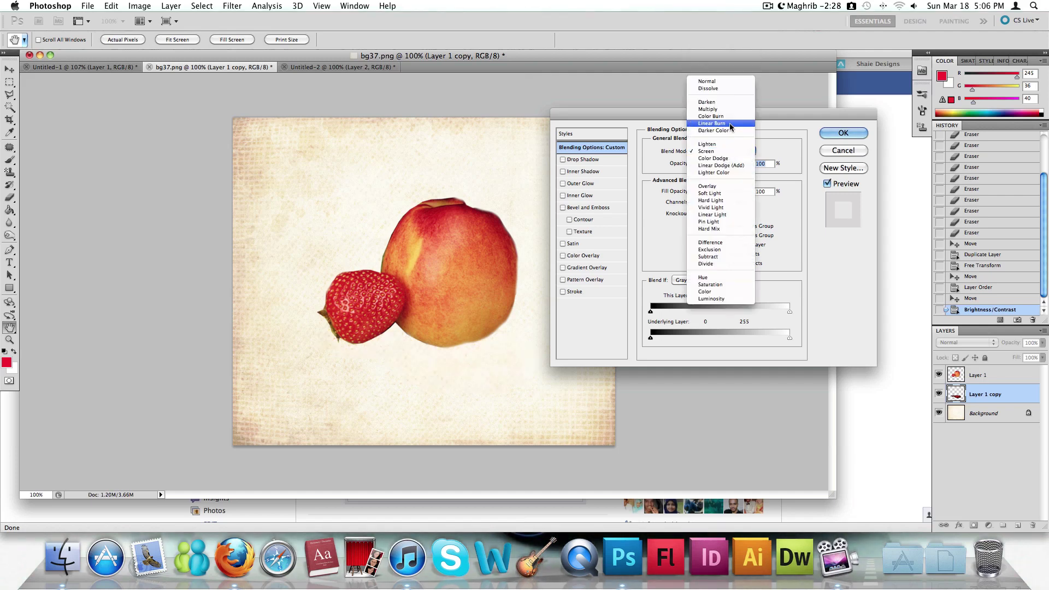
left_click(729, 123)
- Try the Darker Color and Color Burn blend modes on Layer 1 copy, and Linear Burn at 53% opacity
left_click(728, 153)
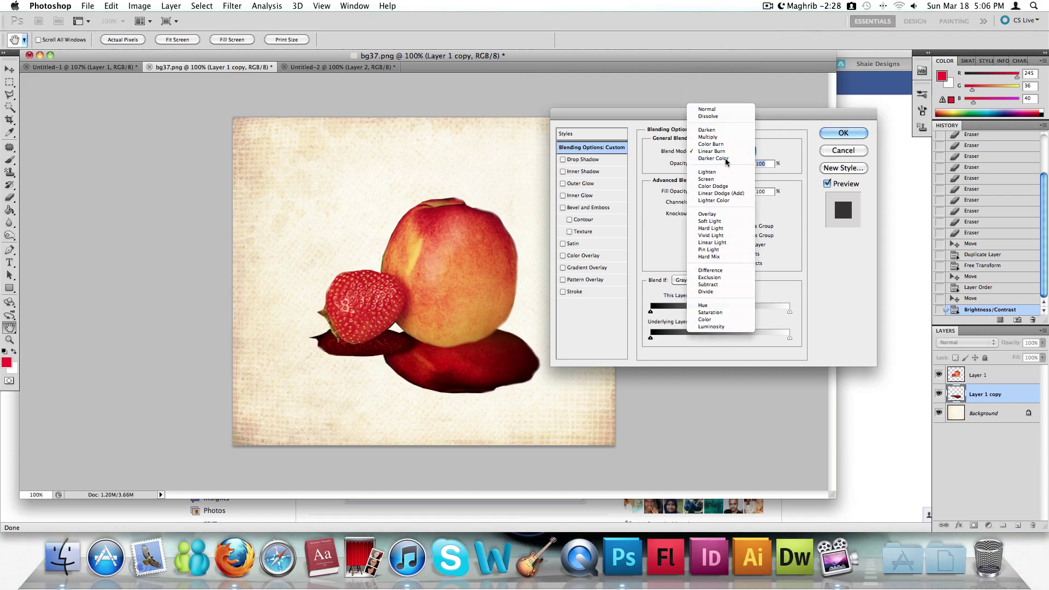
left_click(727, 158)
left_click(728, 150)
left_click(729, 138)
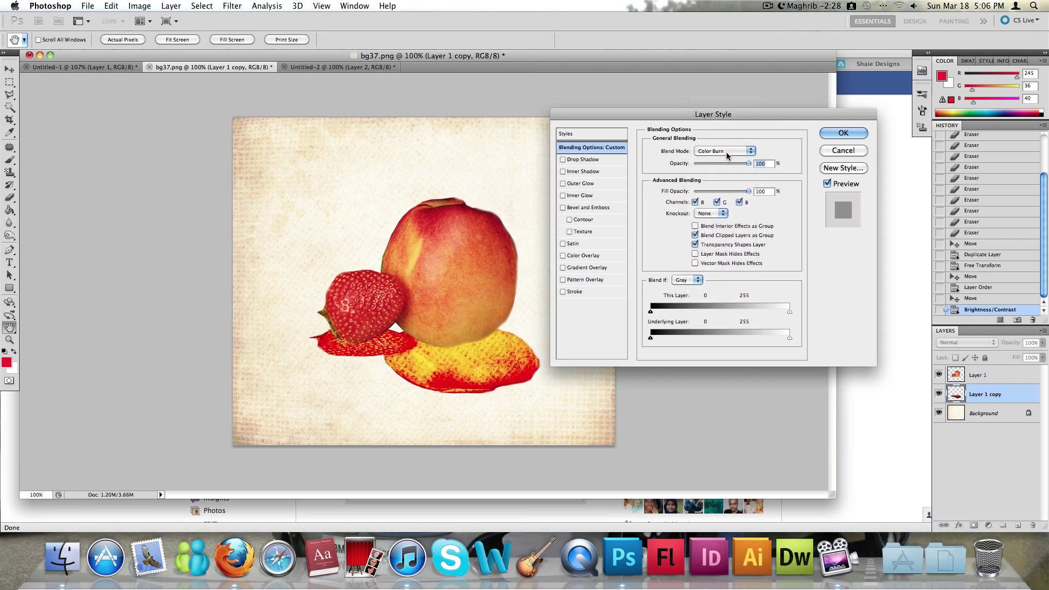
left_click(730, 151)
left_click(730, 158)
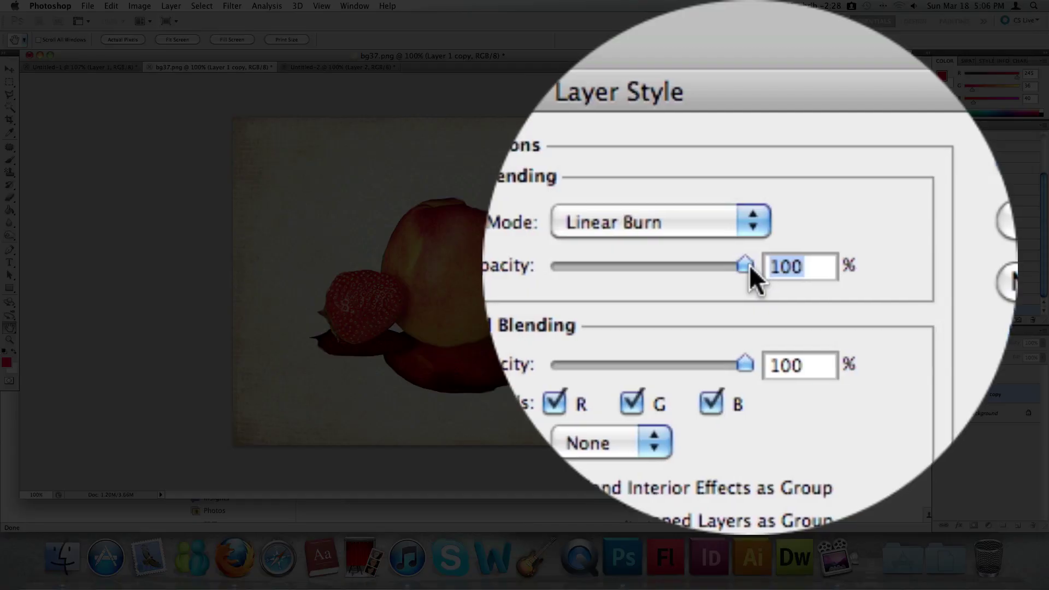
left_click_drag(749, 164, 746, 164)
mouse_move(746, 266)
left_mouse_down()
mouse_move(724, 274)
mouse_move(748, 267)
left_mouse_up()
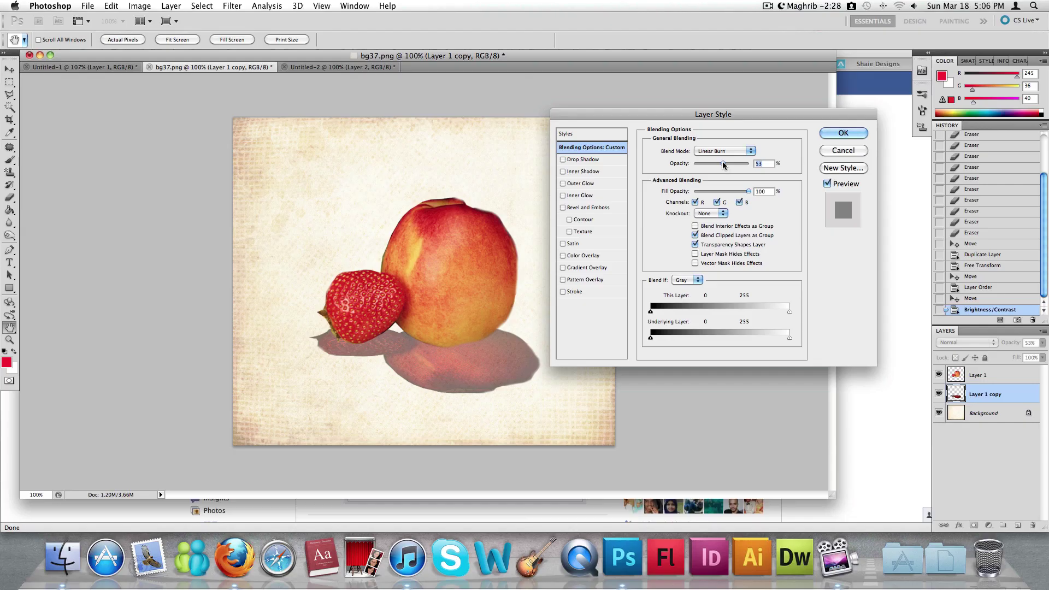
- Set Layer 1 copy to the Normal blend mode with 13% opacity and apply the layer style
left_click(730, 150)
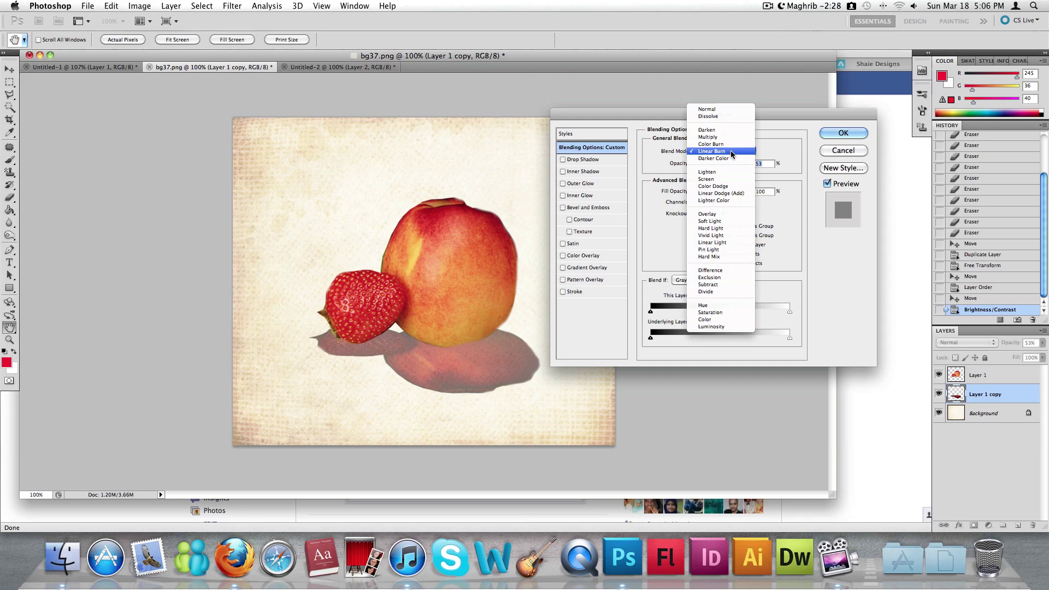
left_click(706, 109)
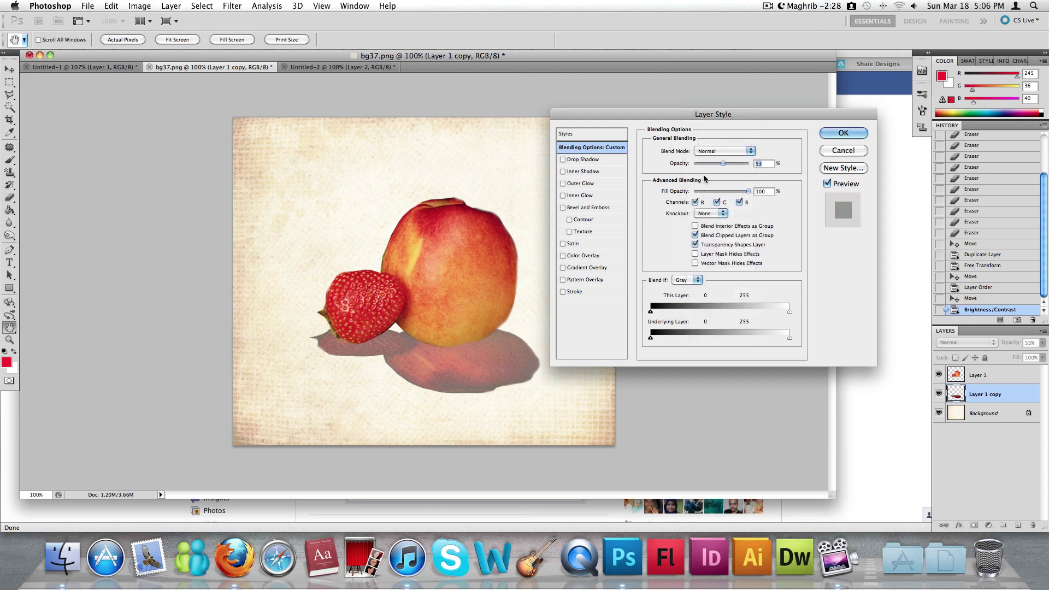
left_click_drag(717, 163, 702, 168)
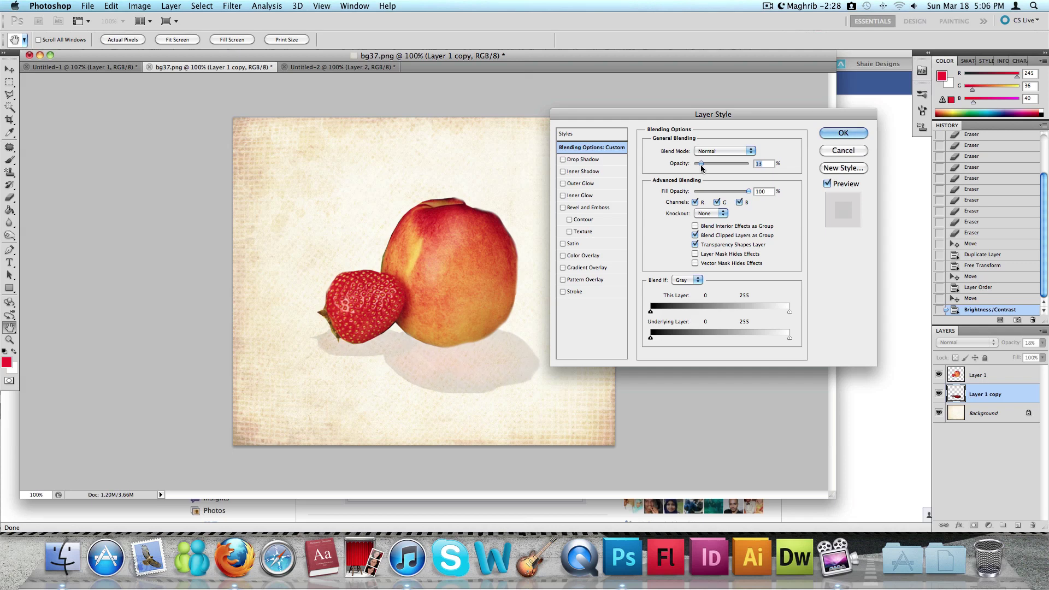
left_click(843, 134)
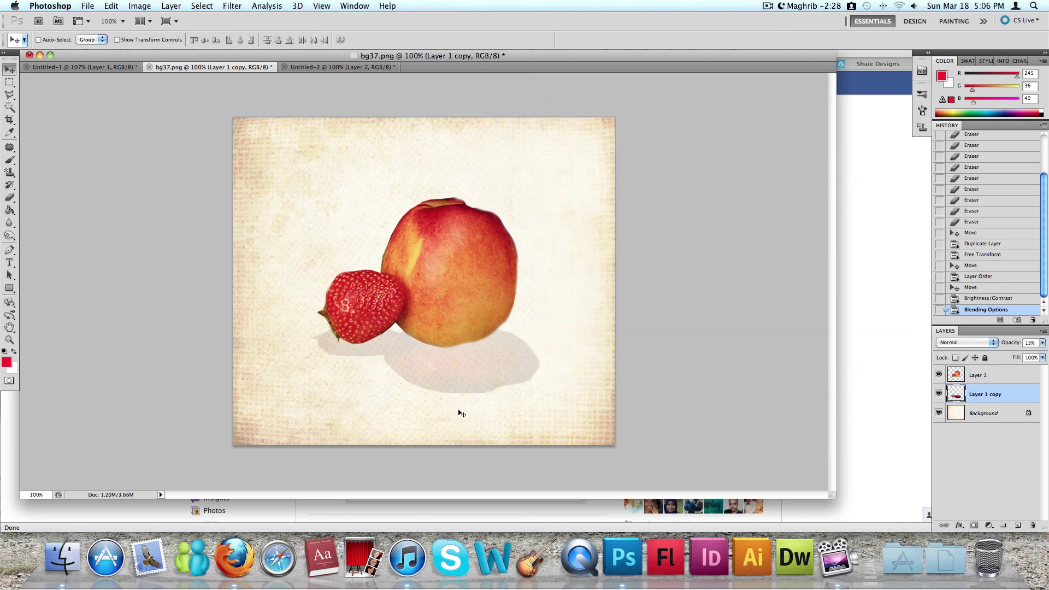
- Rotate the shadow on Layer 1 copy by about -4° and scale it proportionally to about 94%
key("ctrl+t")
left_click_drag(512, 375, 511, 373)
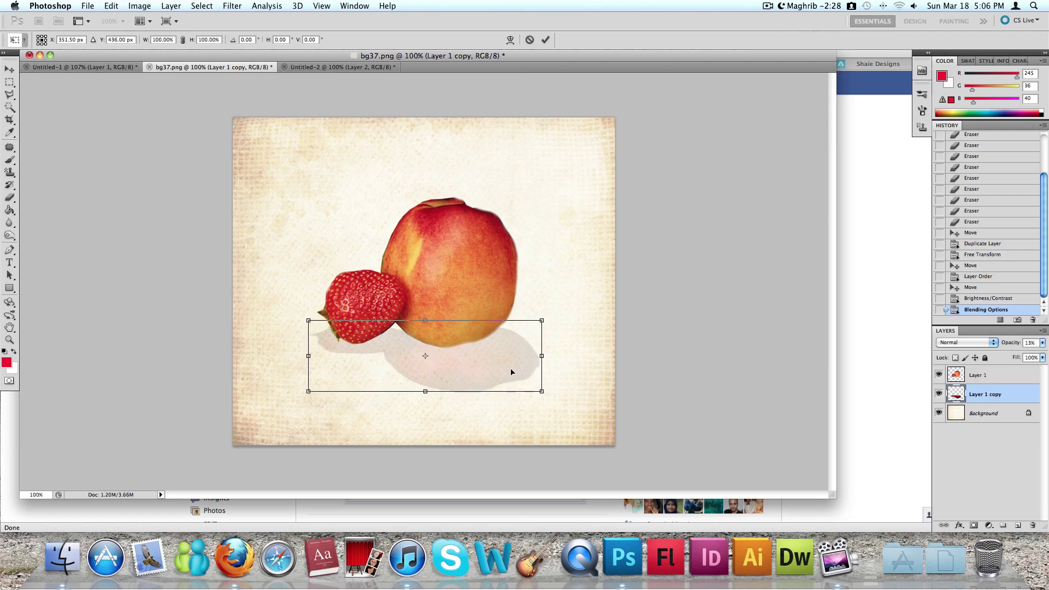
left_click_drag(547, 311, 544, 300)
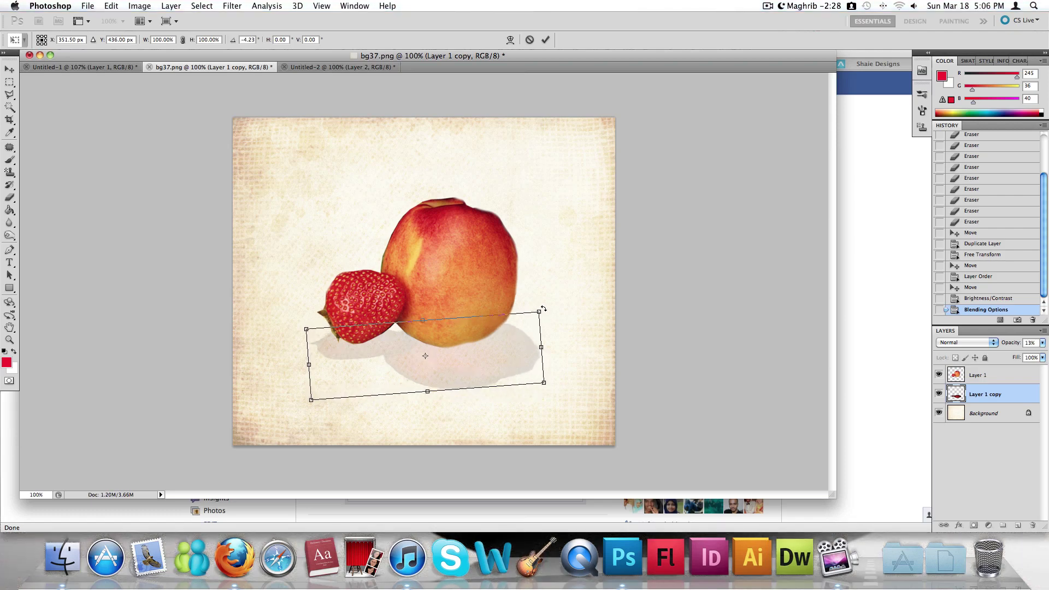
left_click_drag(543, 384, 528, 378)
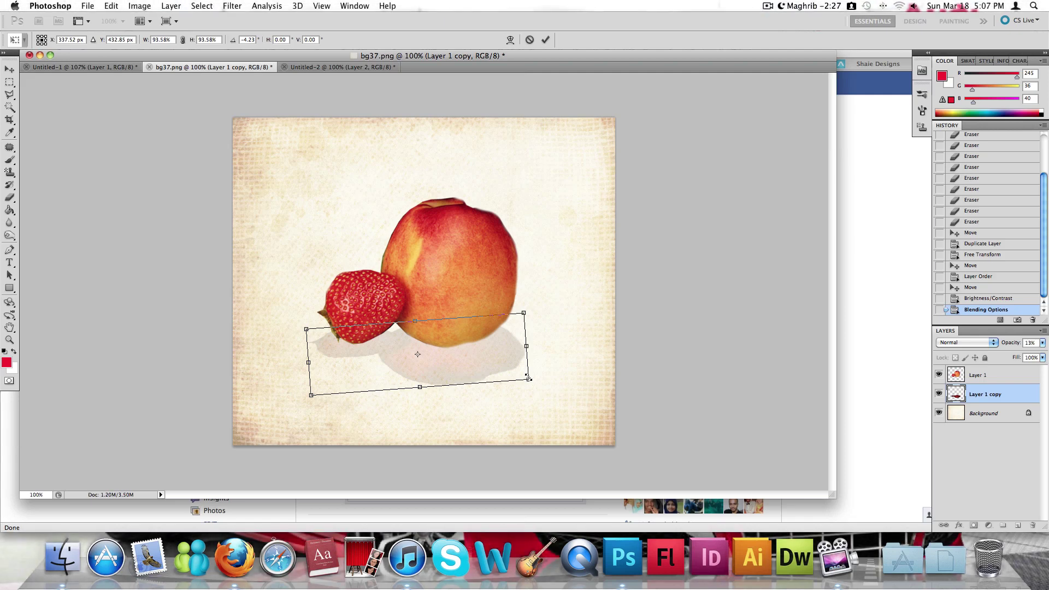
mouse_move(528, 378)
left_mouse_down()
mouse_move(590, 391)
mouse_move(528, 387)
left_mouse_up()
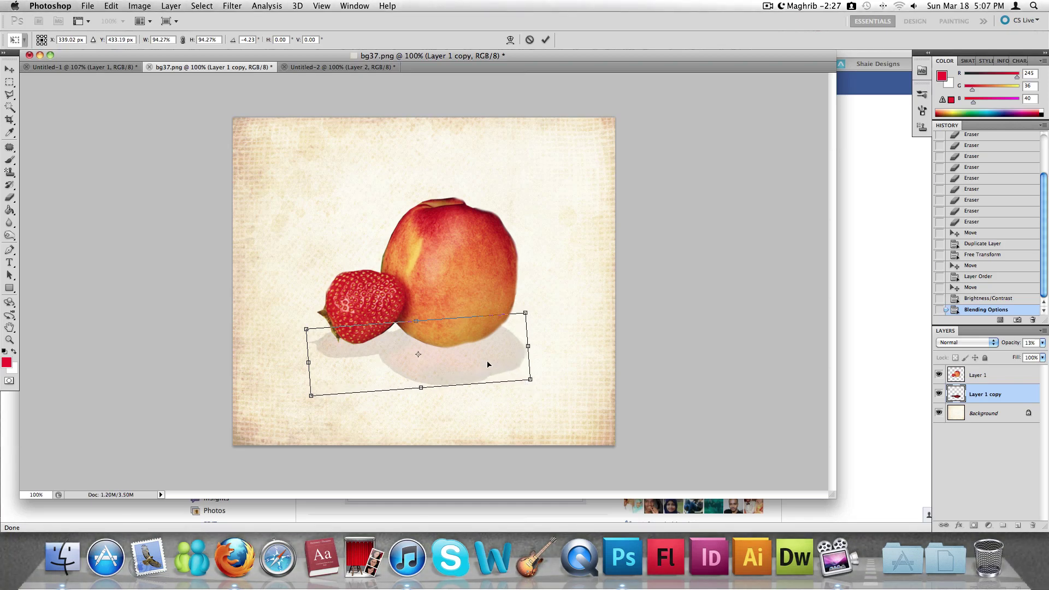
left_click(423, 336)
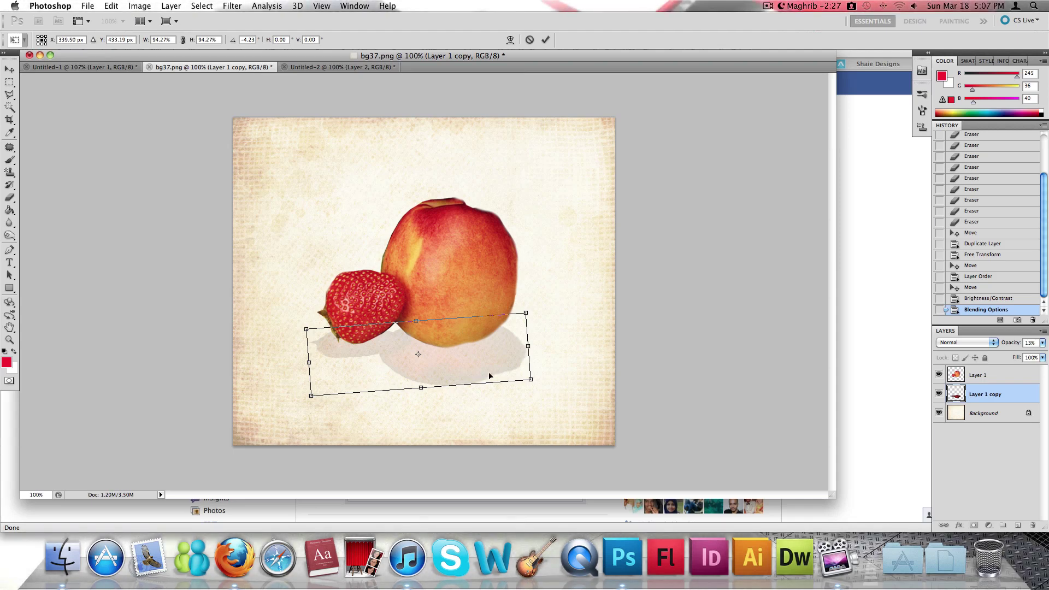
key("Return")
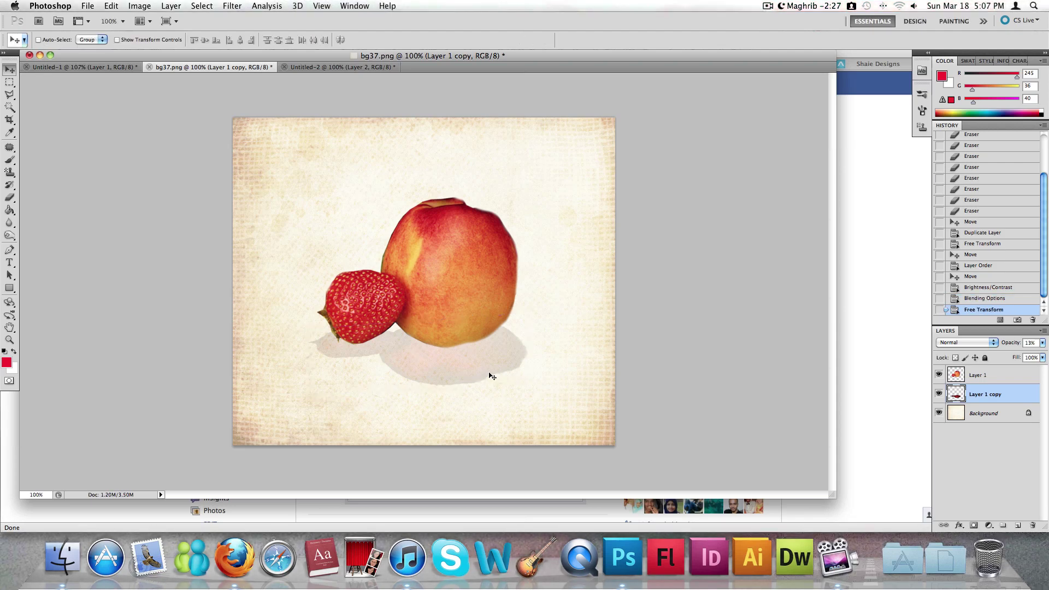
- Move the shadow up closer under the fruit and rotate it by about another -6°
left_click_drag(490, 370, 487, 366)
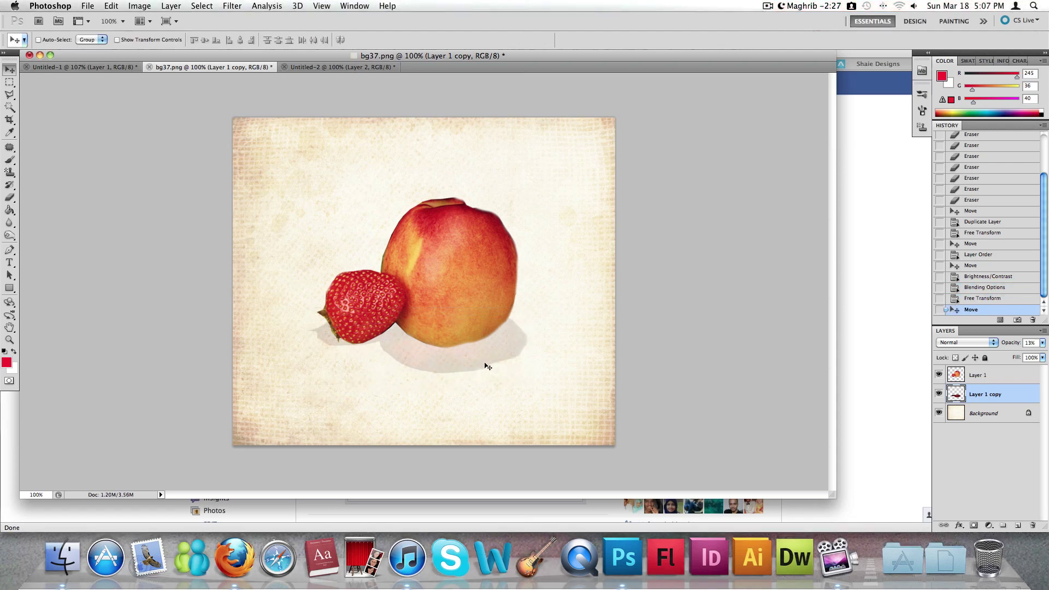
key("ctrl+t")
left_click_drag(551, 302, 541, 288)
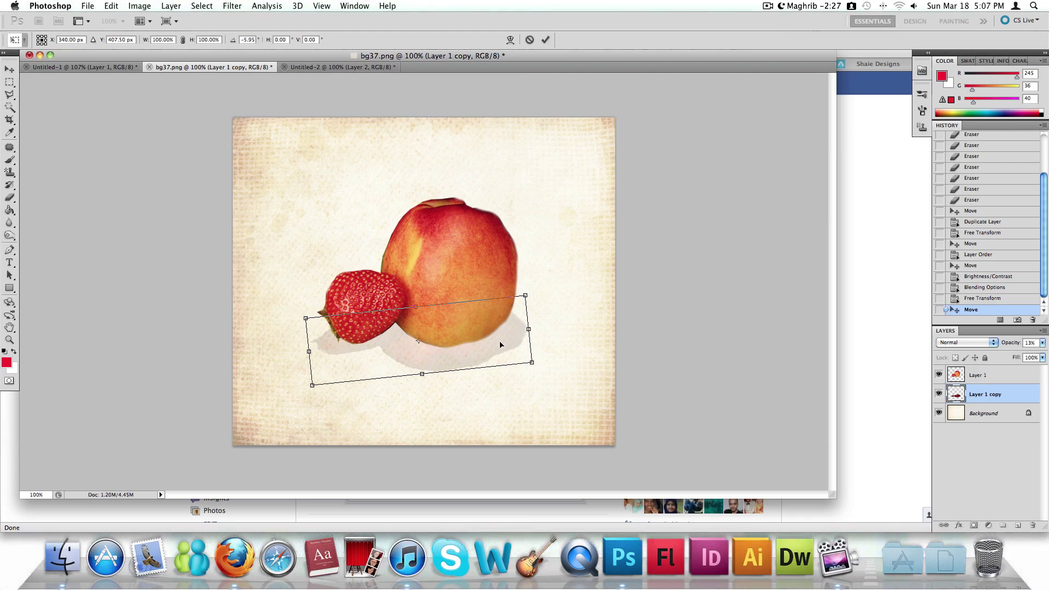
left_click_drag(500, 348, 500, 353)
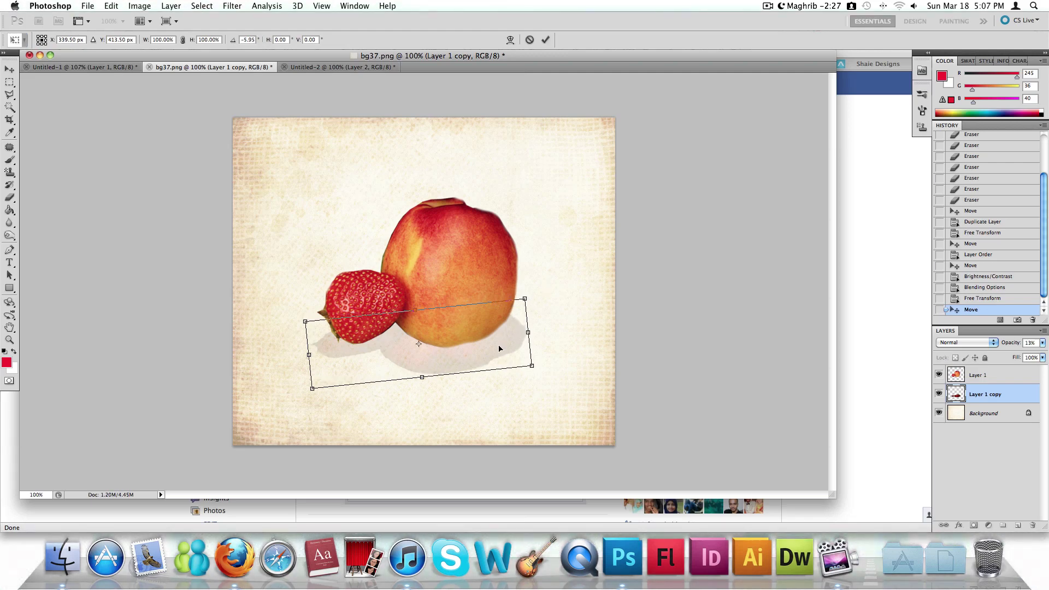
key("Return")
- Apply a Perspective transform to the shadow, narrowing its upper edge and widening its lower edge to about 143%, and nudge it into position
key("super+t")
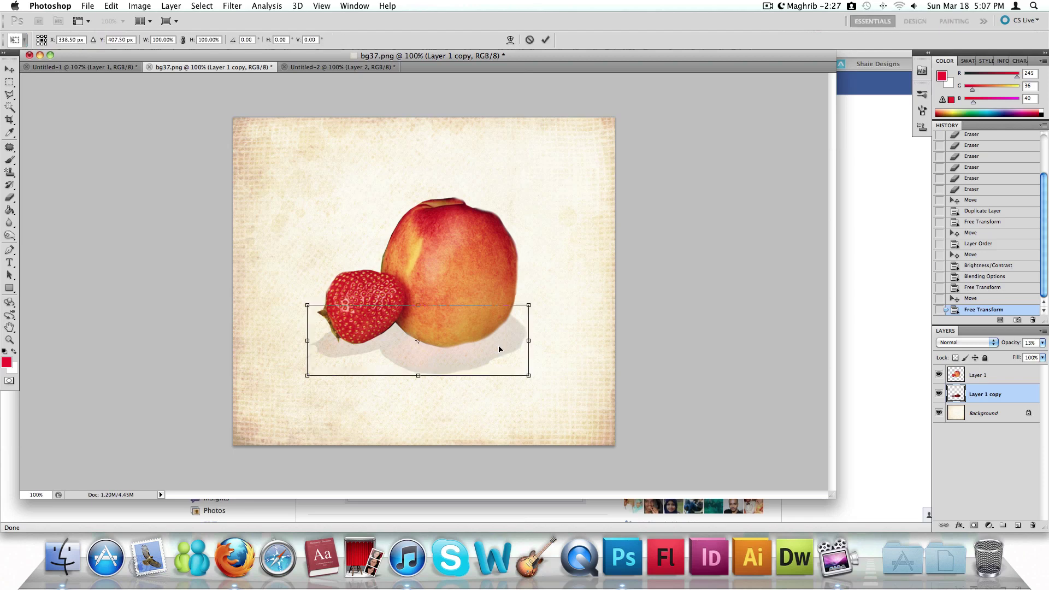
right_click(499, 349)
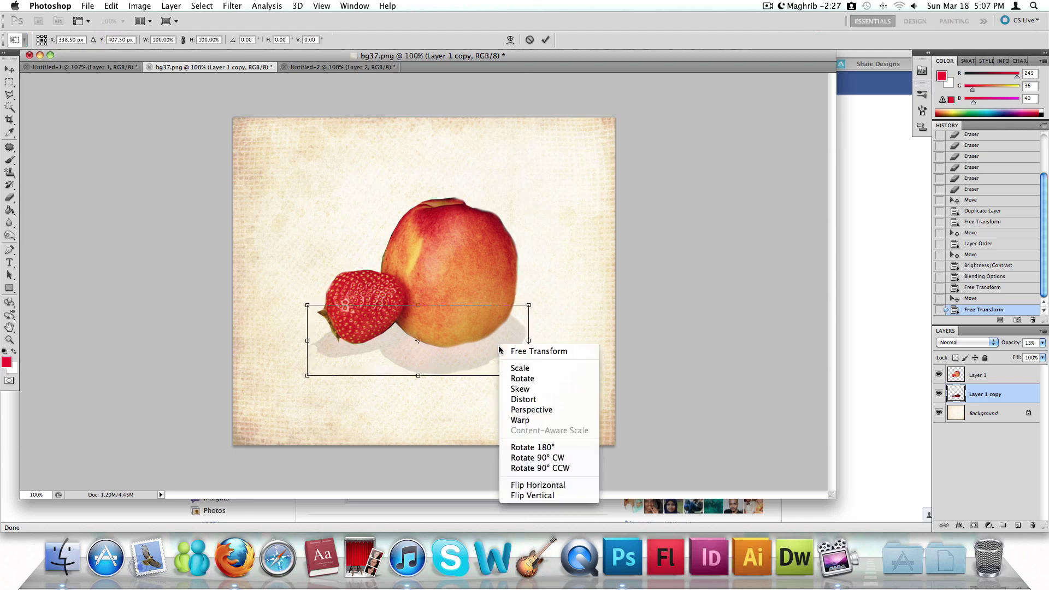
left_click(543, 410)
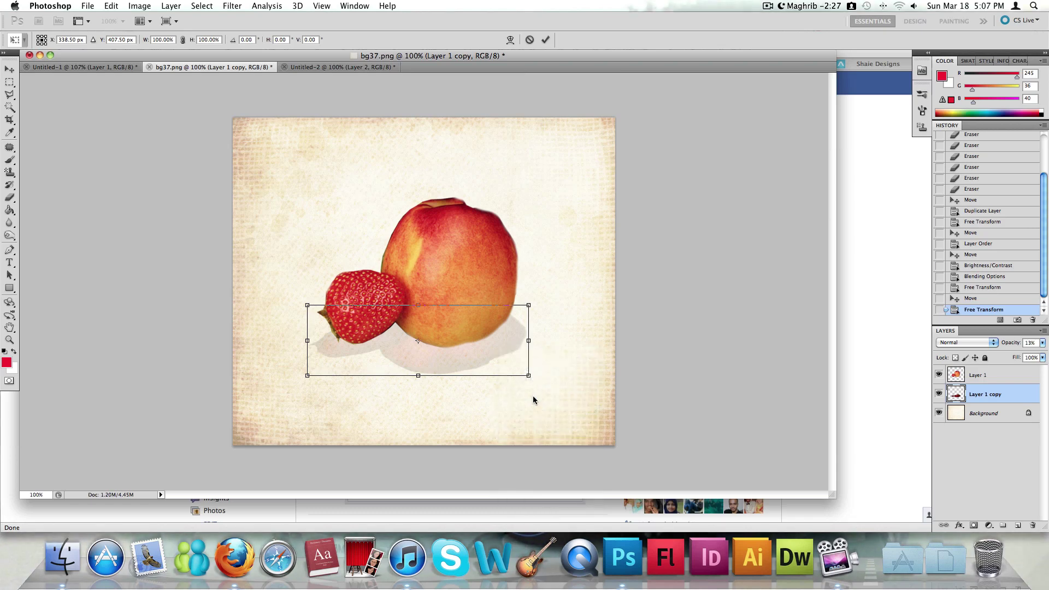
left_click_drag(528, 305, 501, 310)
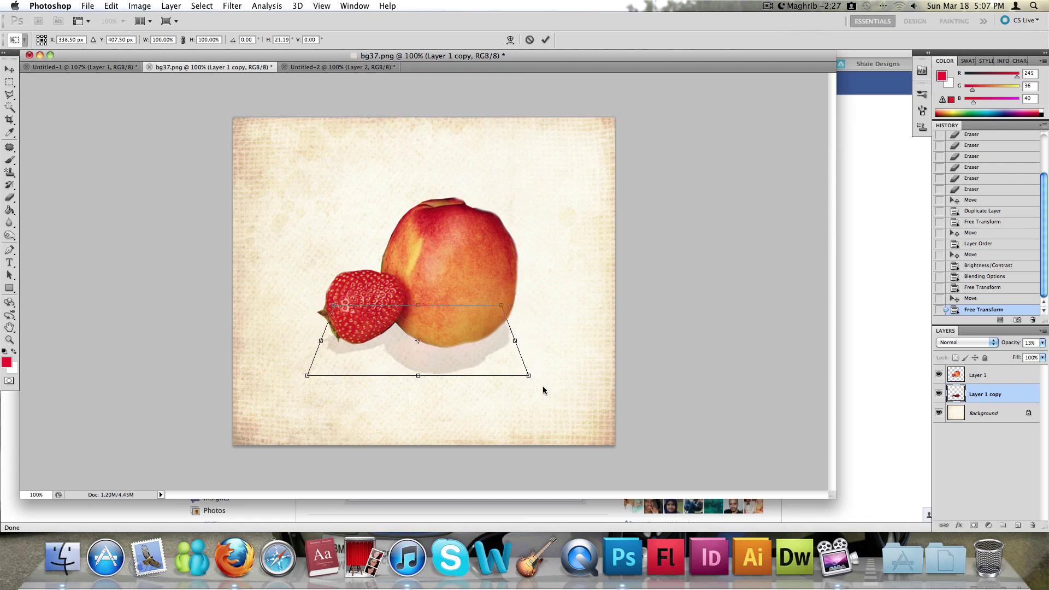
left_click_drag(529, 373, 579, 376)
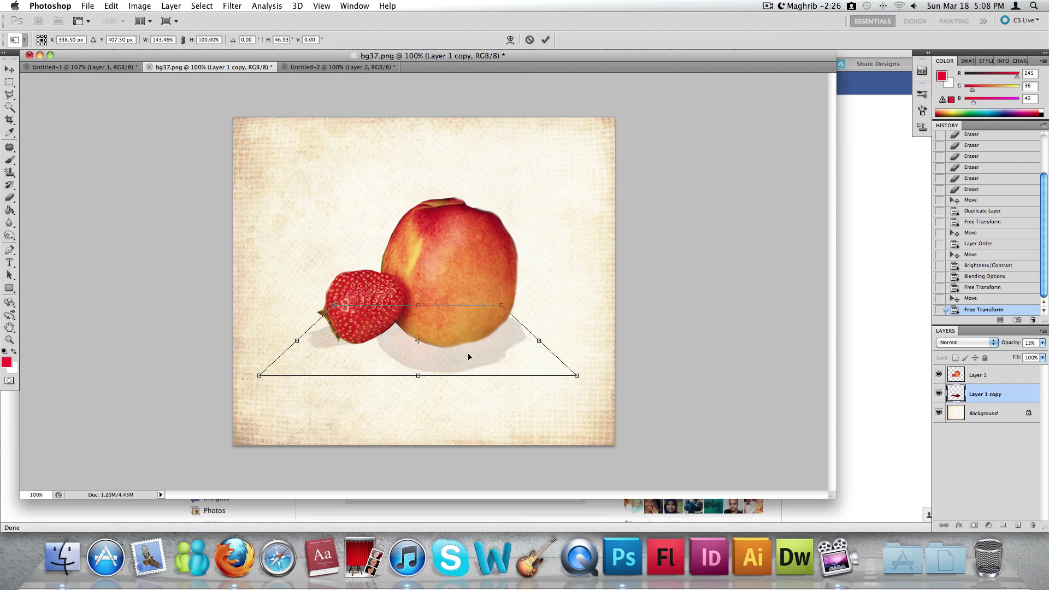
left_click_drag(468, 357, 443, 368)
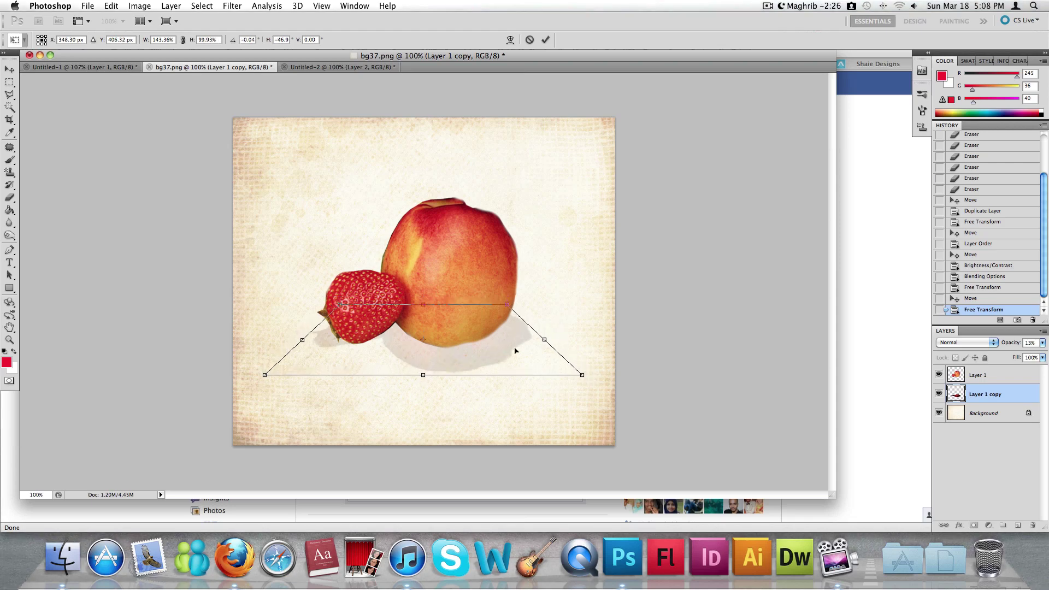
- Rotate the shadow by about -3° with Free Transform, reposition it beneath the fruit and apply the transform
right_click(516, 347)
left_click(548, 353)
left_click_drag(588, 378, 590, 370)
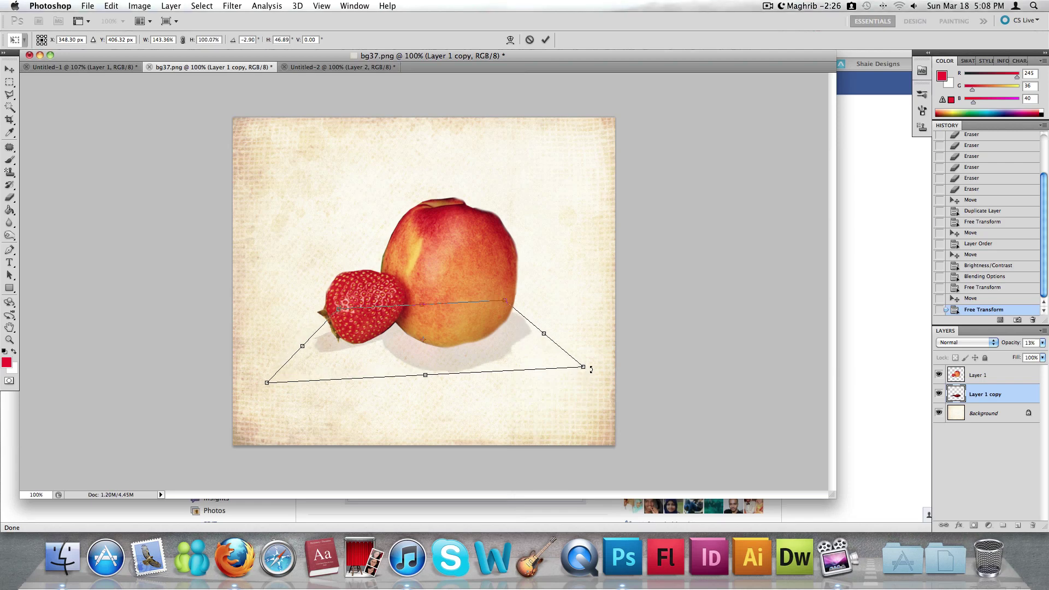
left_click_drag(490, 346, 490, 348)
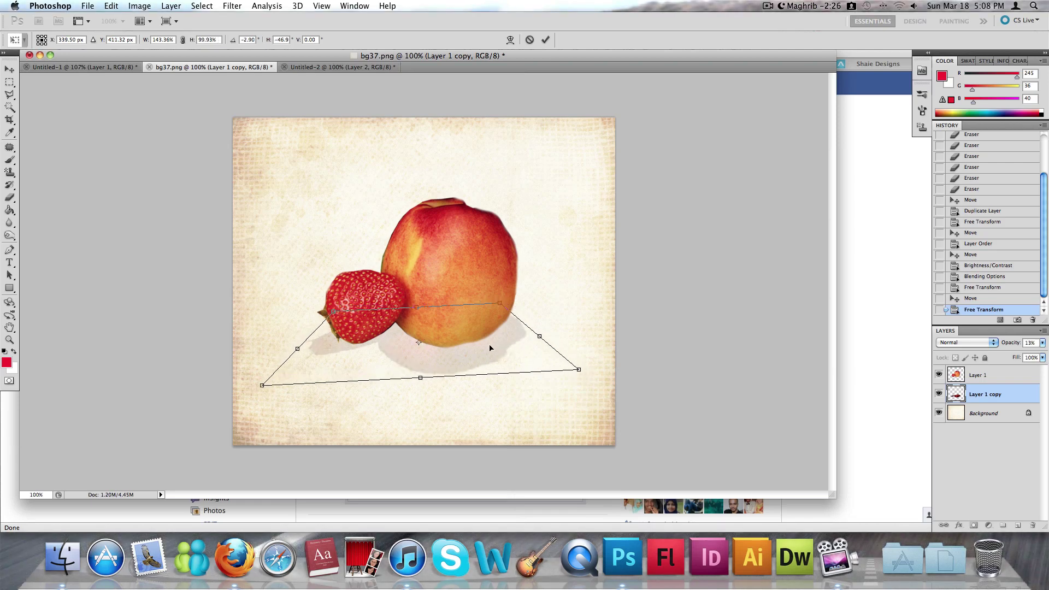
key("Return")
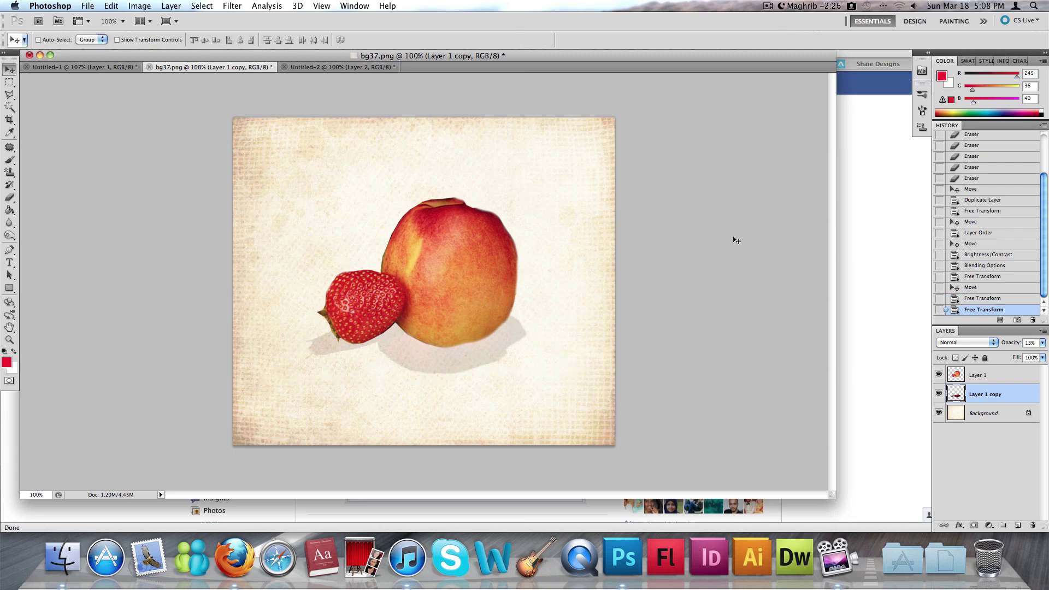
- Shift the shadow slightly up and to the left against the base of the fruit with Free Transform
key("super+t")
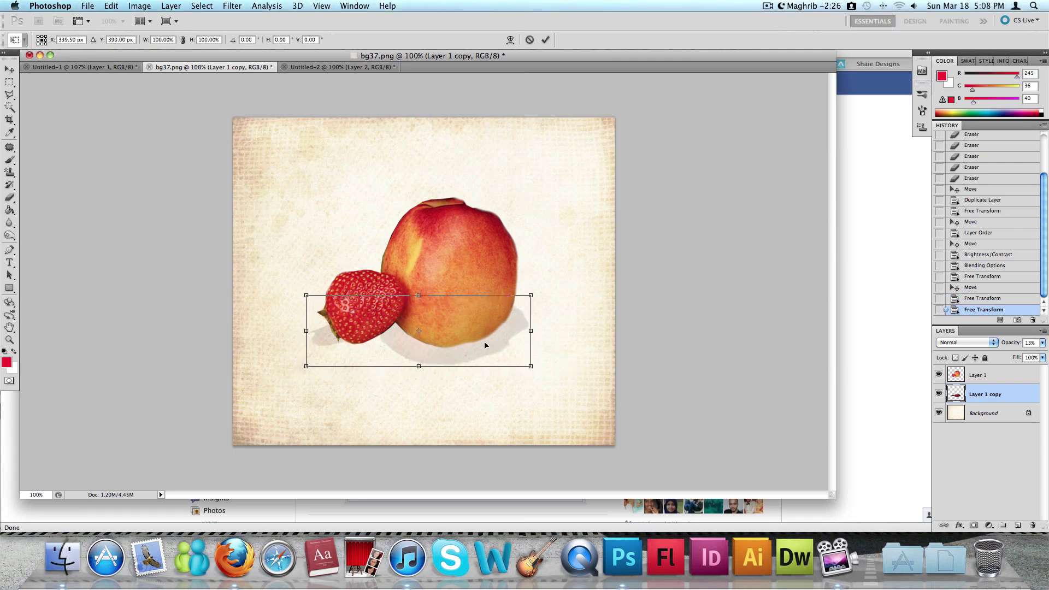
left_click_drag(491, 351, 482, 347)
key("Return")
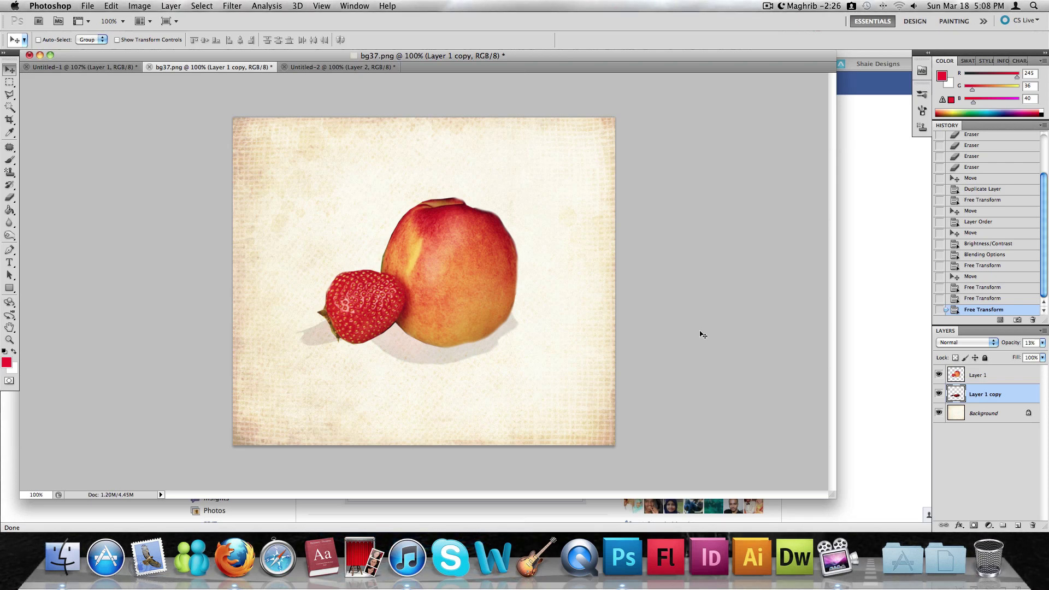
- Deselect the whole-canvas selection in the Untitled-2 document and return to bg37.png
left_click(335, 67)
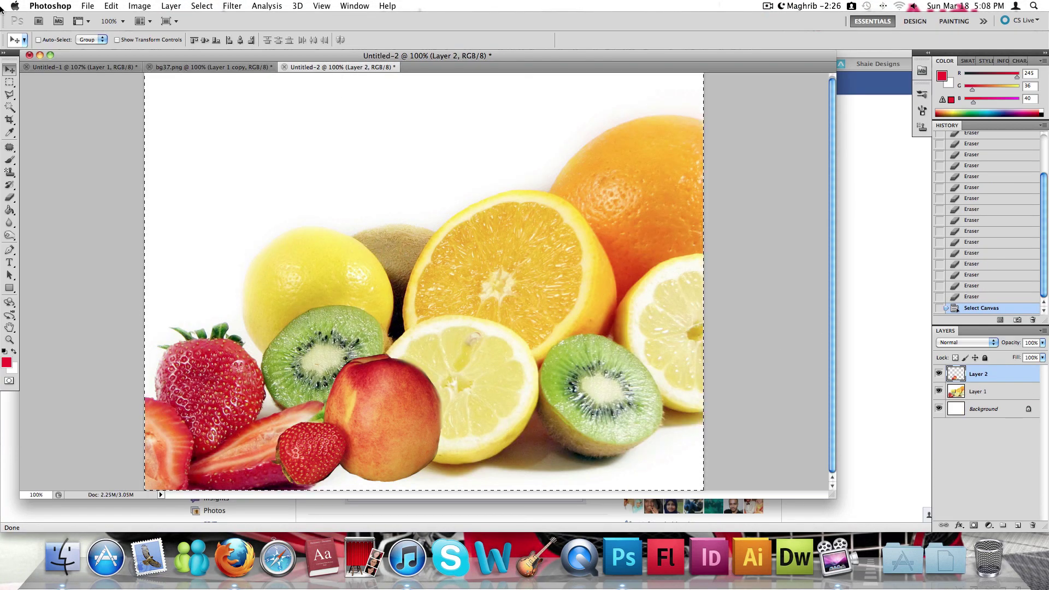
left_click(9, 82)
left_click(259, 197)
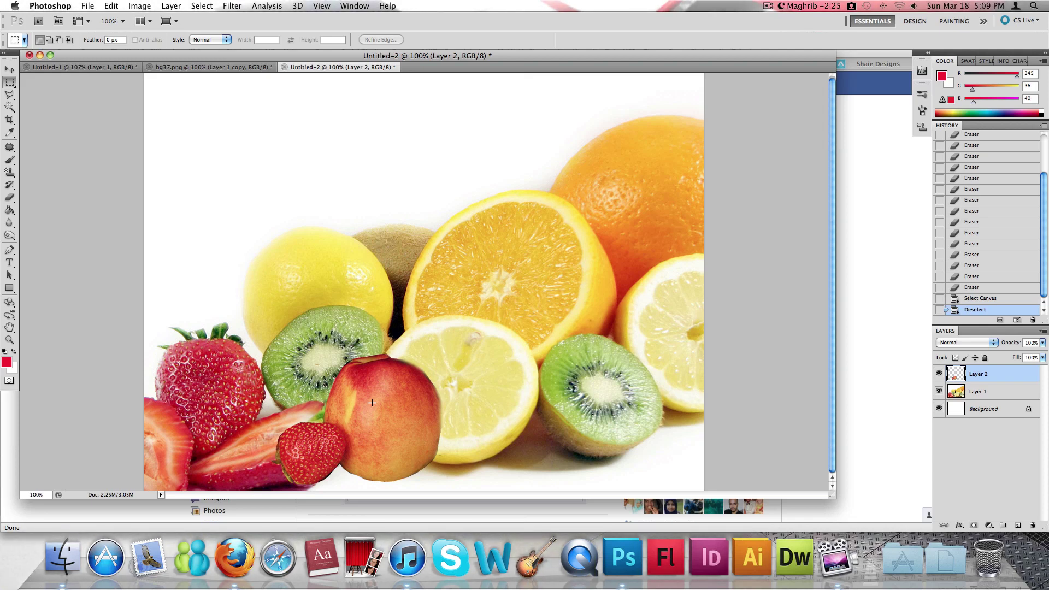
left_click(209, 68)
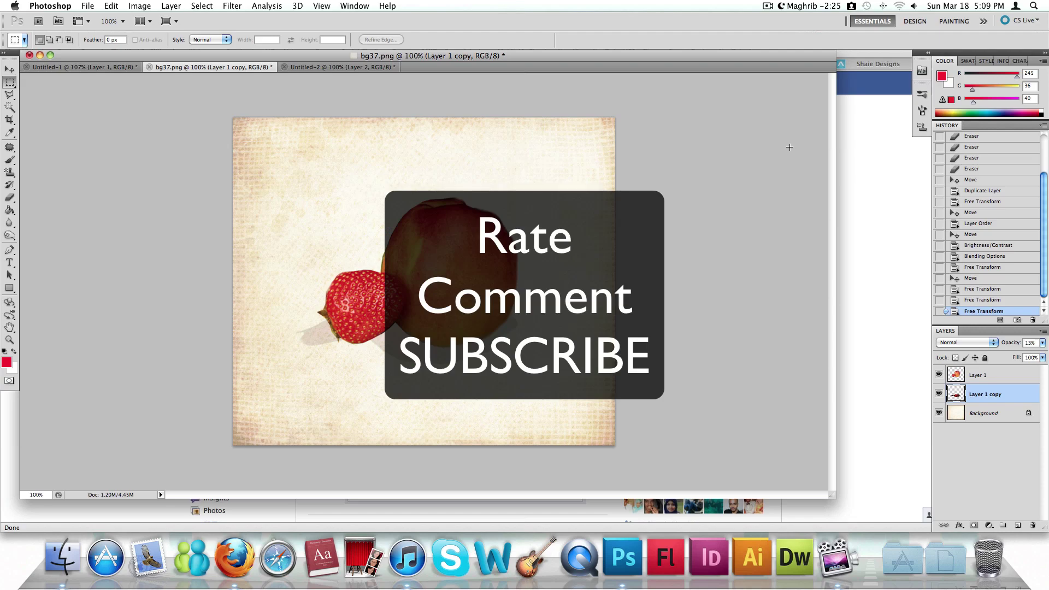
- Switch to Firefox with the Shaie Designs Facebook page
left_click(872, 149)
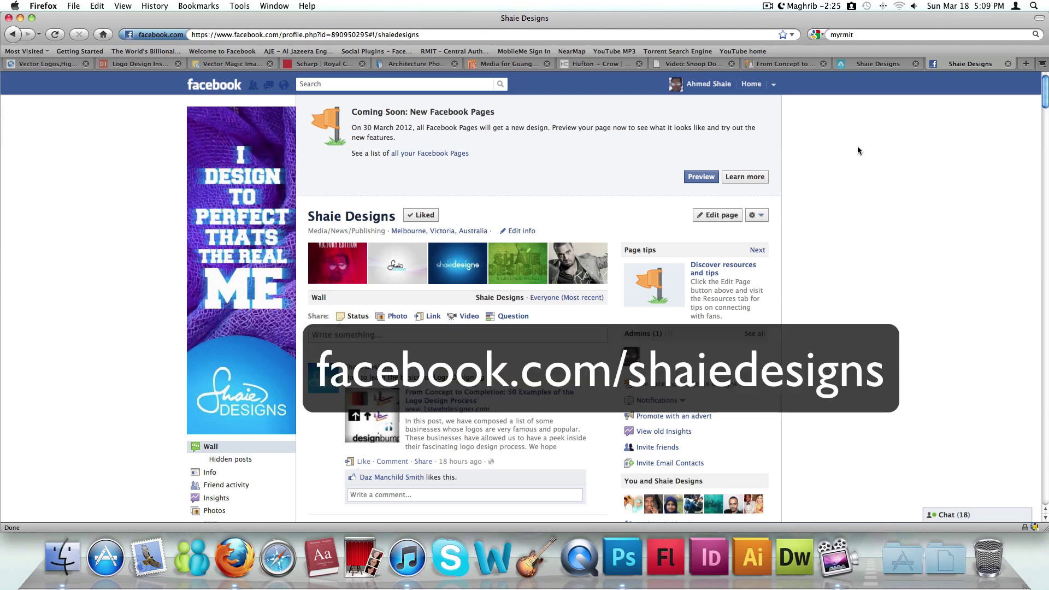
left_click(768, 5)
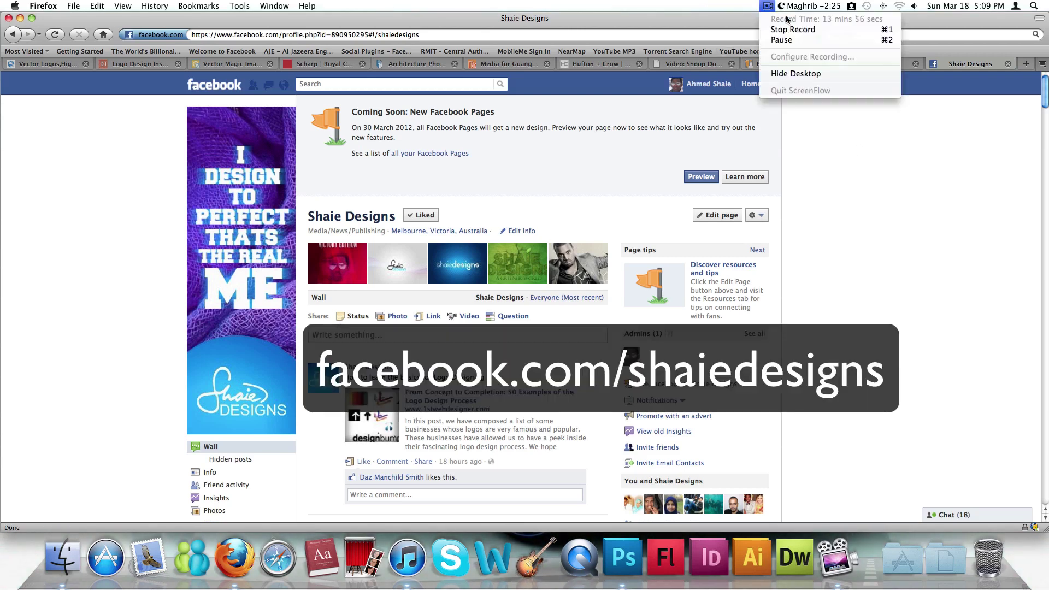